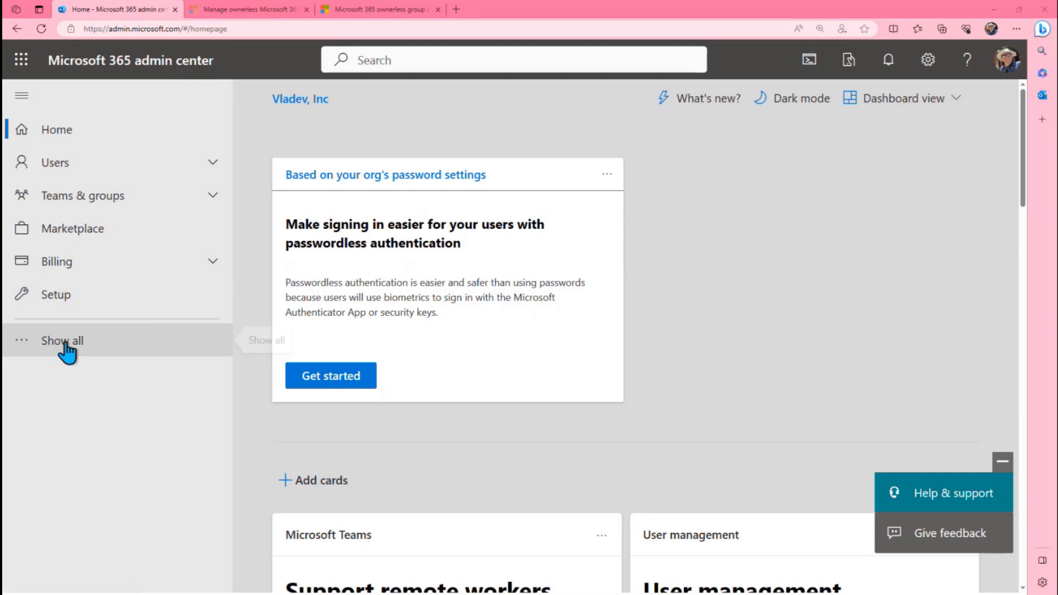
Open the Microsoft 365 Groups settings from the organization's list of services.
click(65, 343)
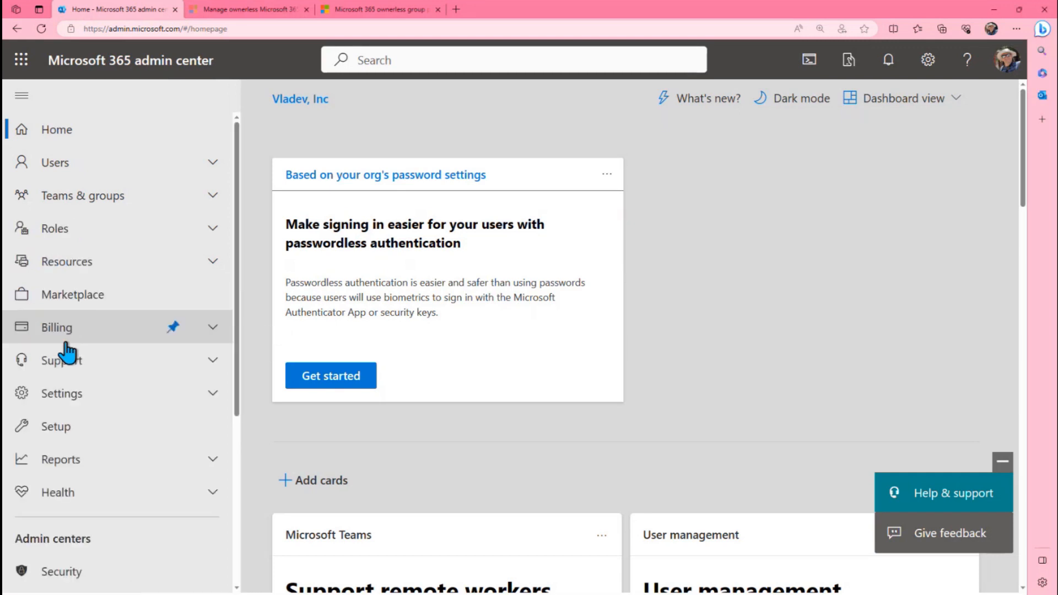
click(58, 401)
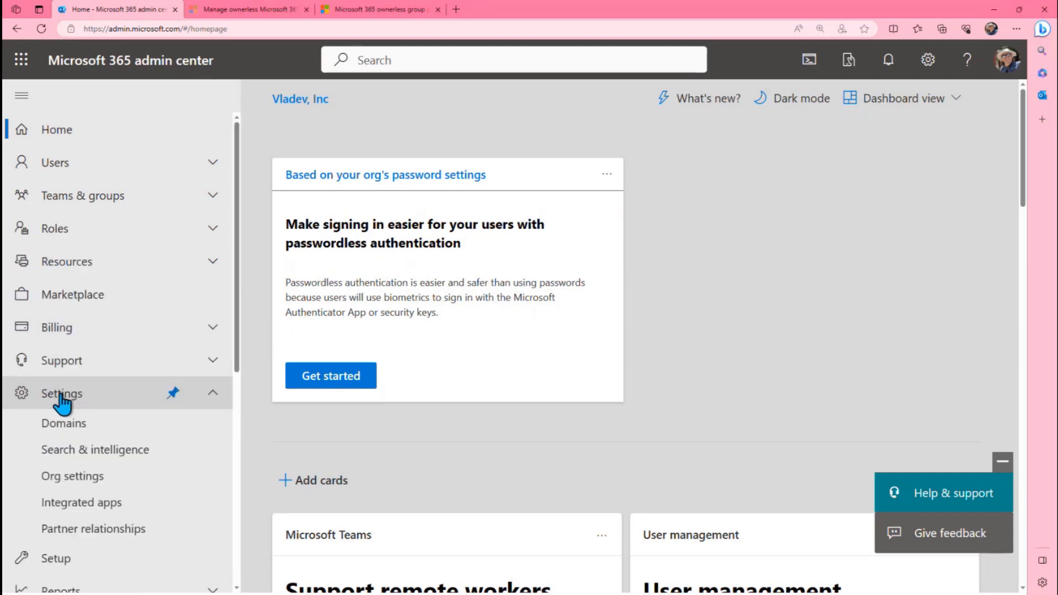
click(70, 481)
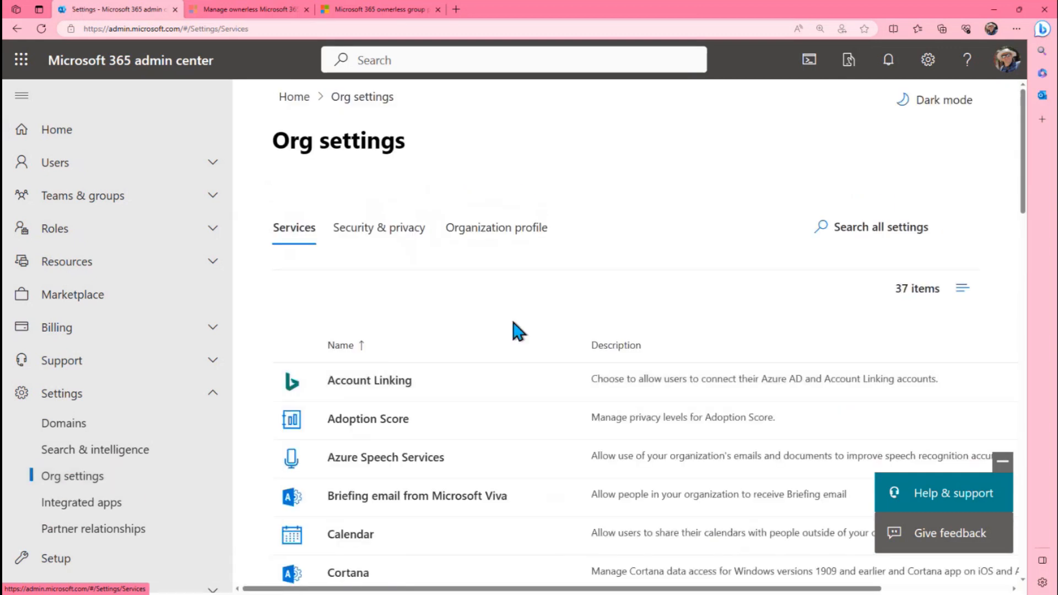
scroll(383, 364, down, 2)
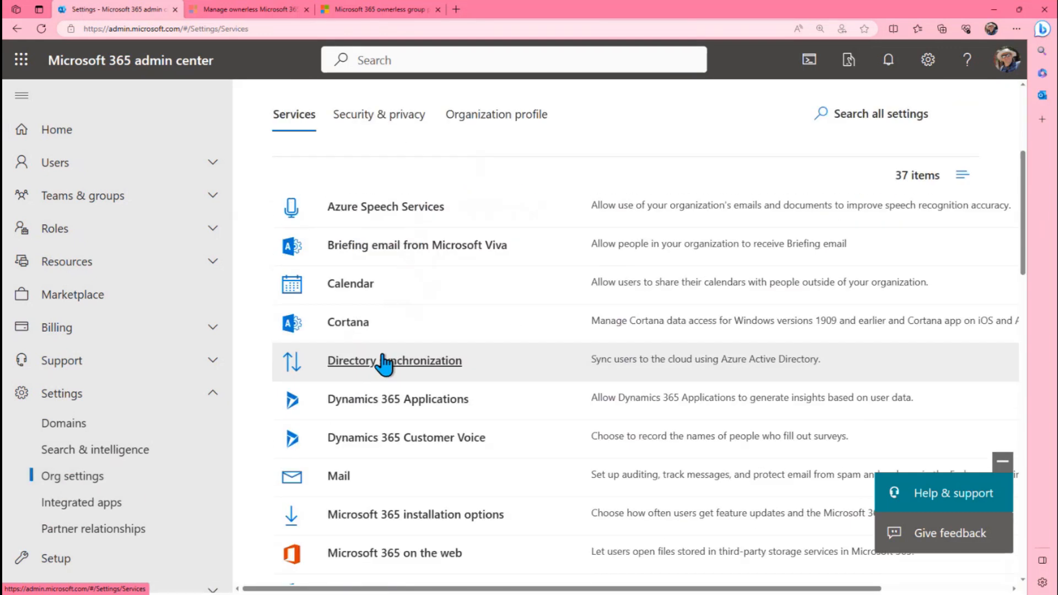
scroll(384, 363, down, 9)
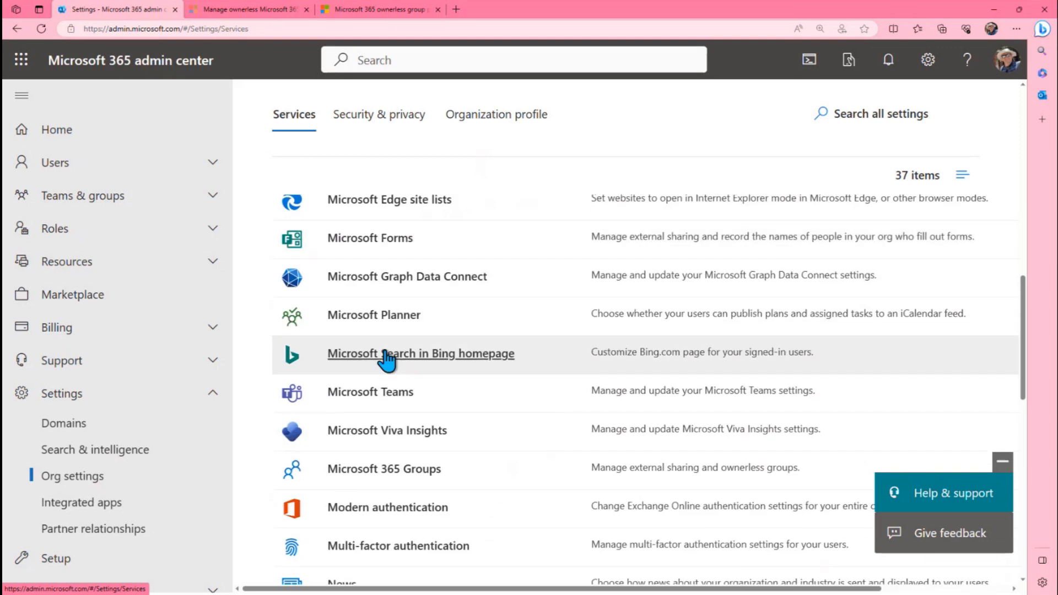
scroll(388, 361, down, 2)
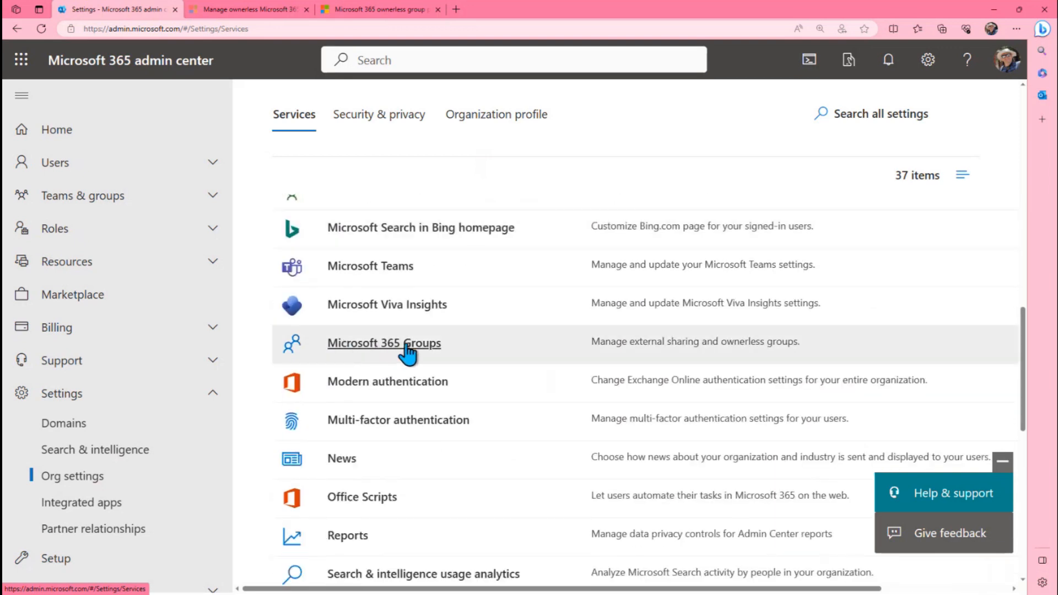
click(350, 345)
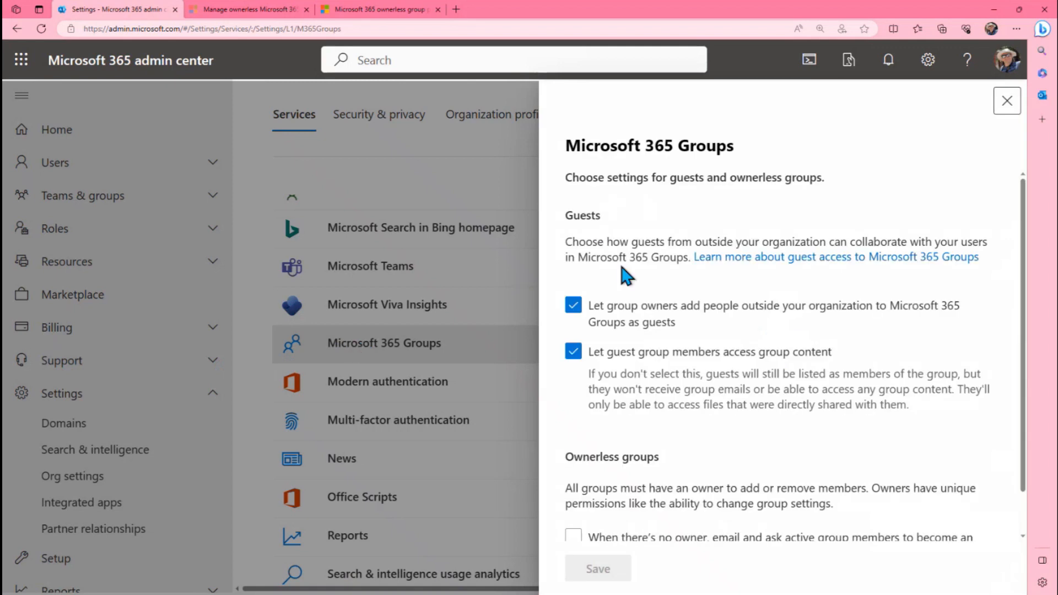
Enable emailing active group members to ask them to become an owner when a group has no owner.
scroll(633, 252, down, 1)
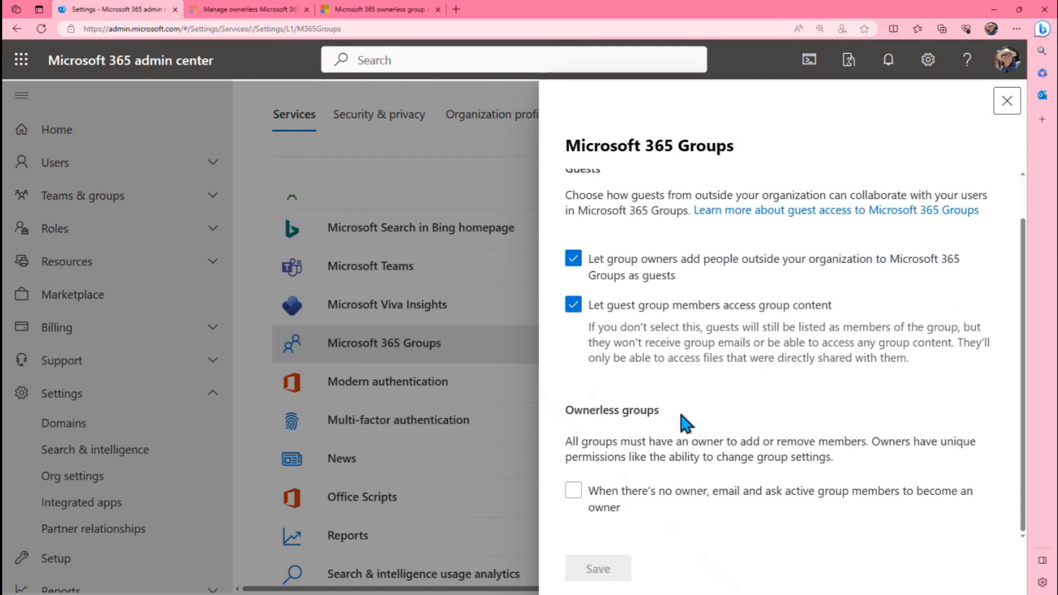
drag(835, 461, 567, 444)
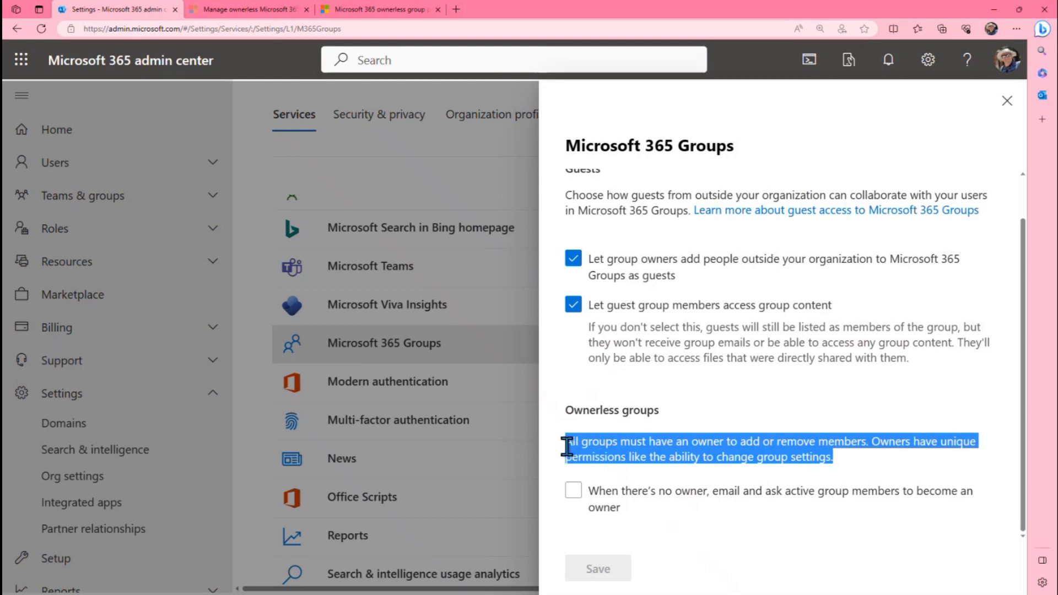
click(704, 449)
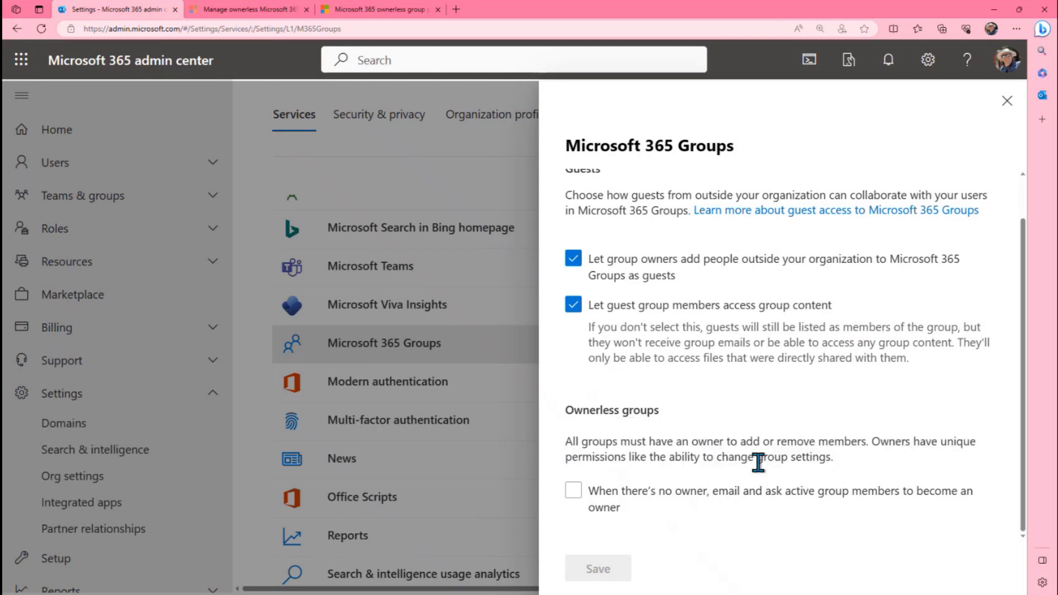
click(573, 491)
scroll(700, 443, down, 3)
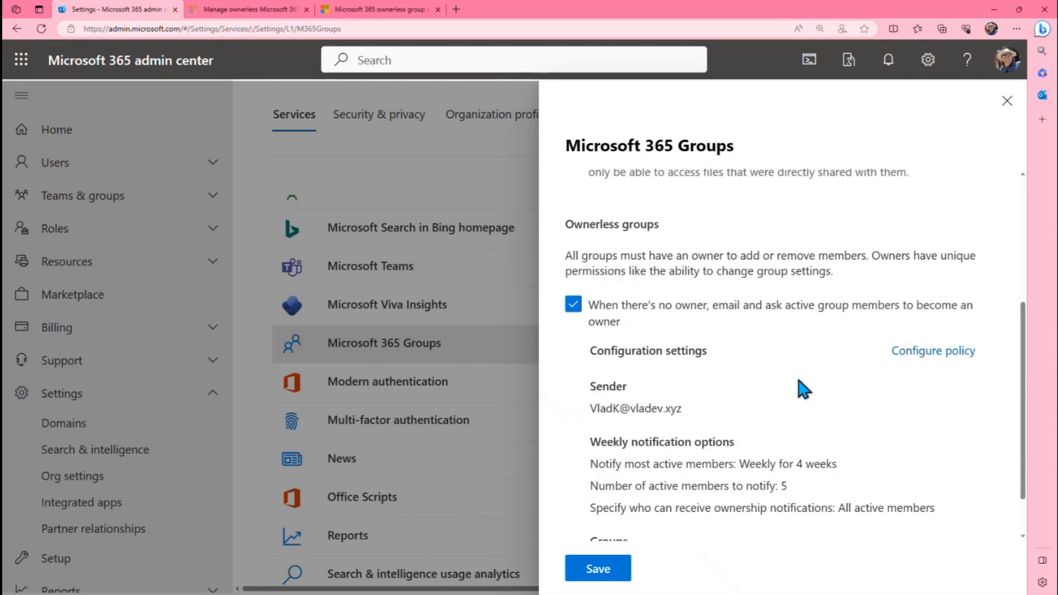
scroll(799, 391, down, 1)
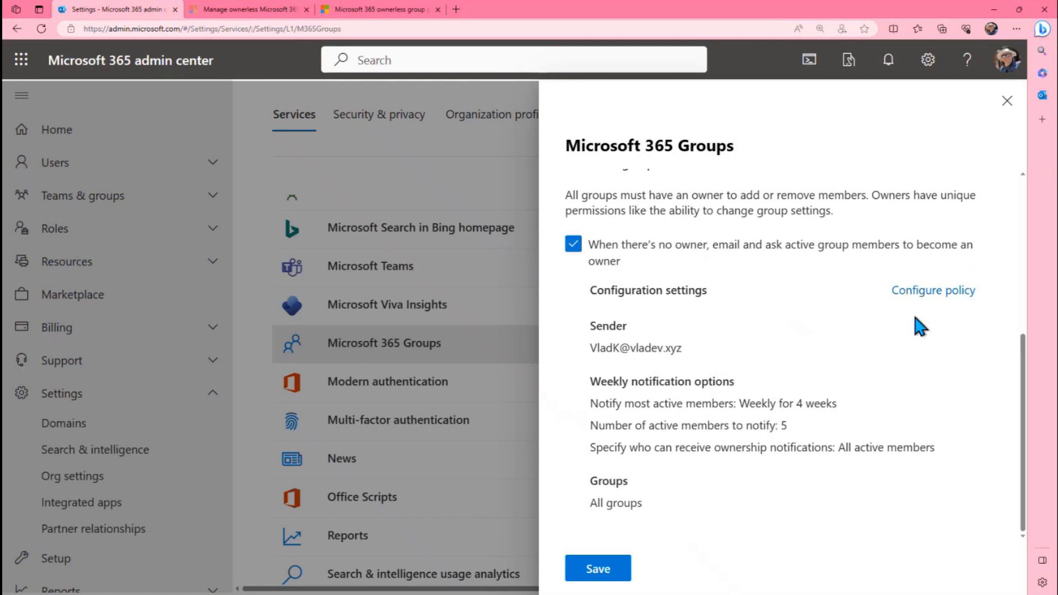
Start configuring the ownerless group policy and read the introduction to the weekly notification options.
click(930, 292)
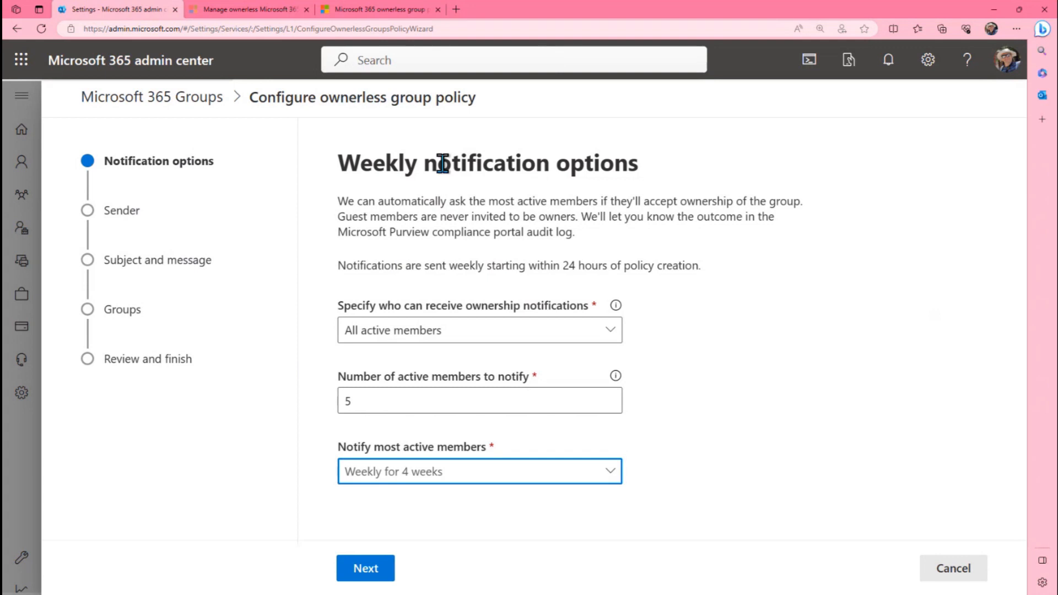
drag(575, 231, 338, 200)
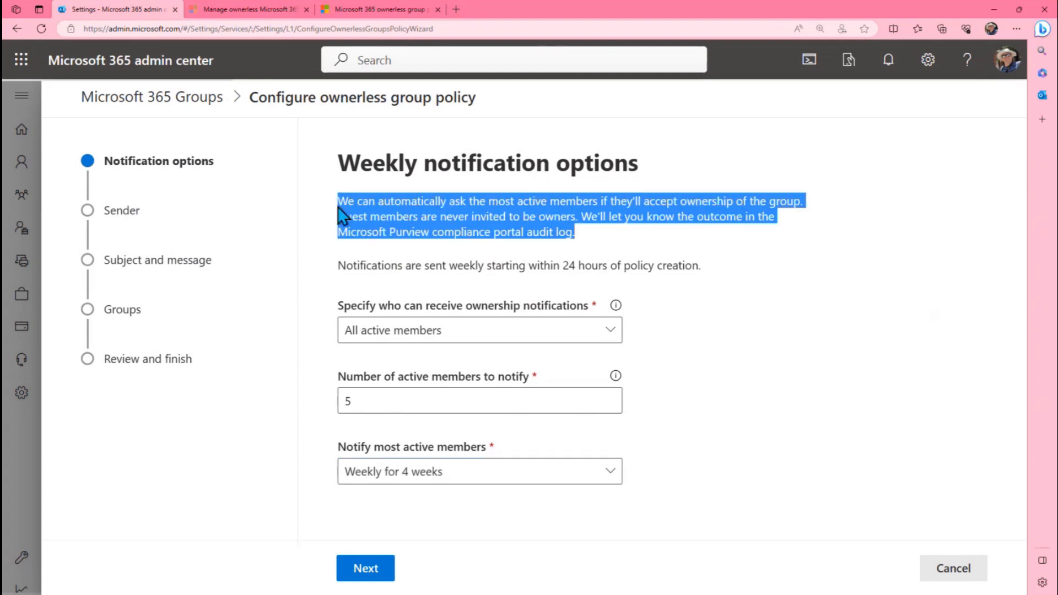
click(594, 254)
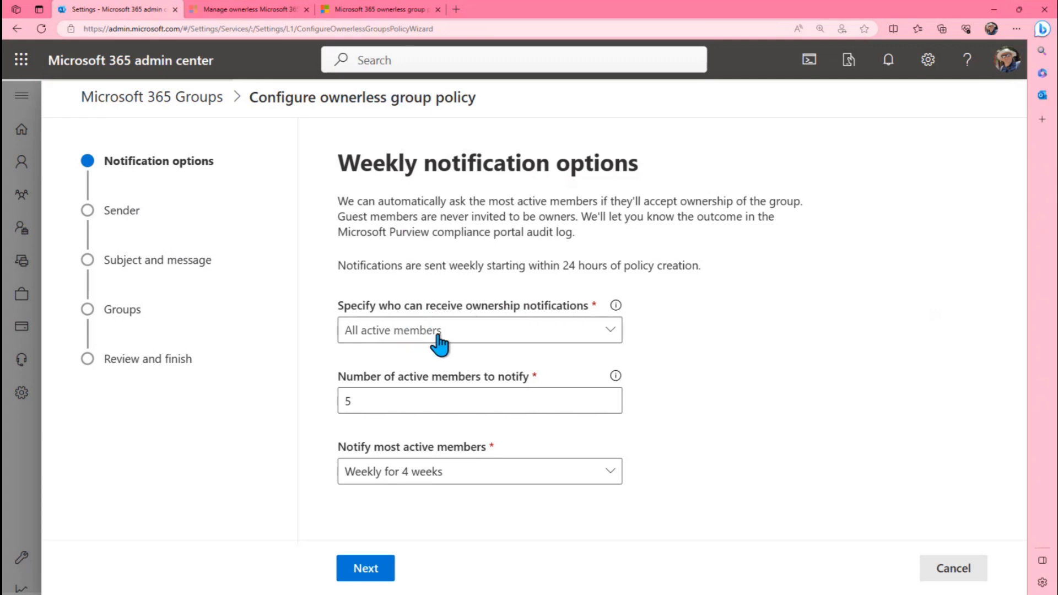
Restrict ownership notifications to certain active members, choosing the Managers+ security group as the allowed one.
click(606, 332)
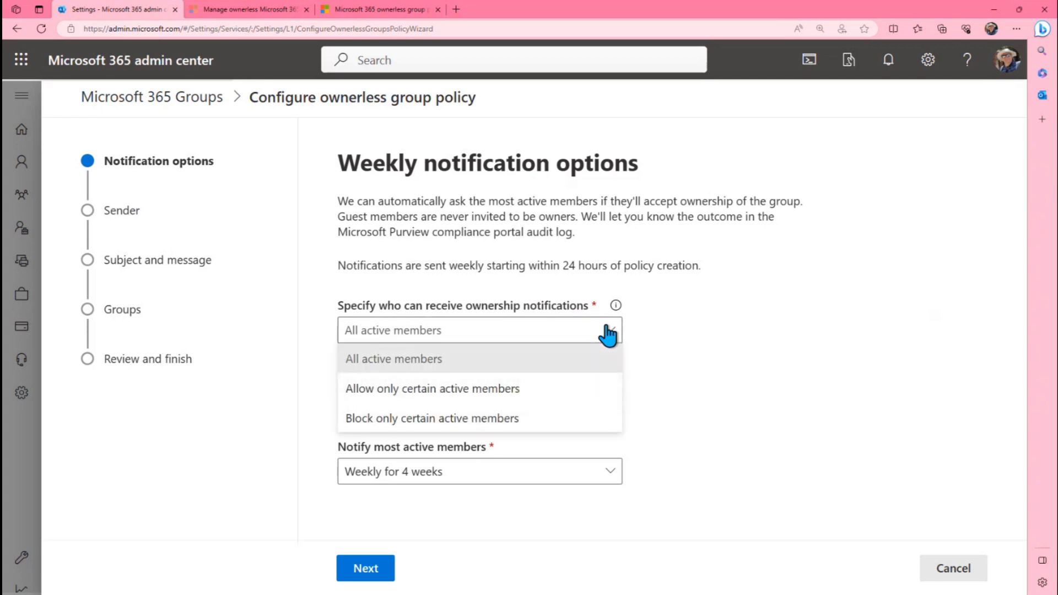
click(480, 390)
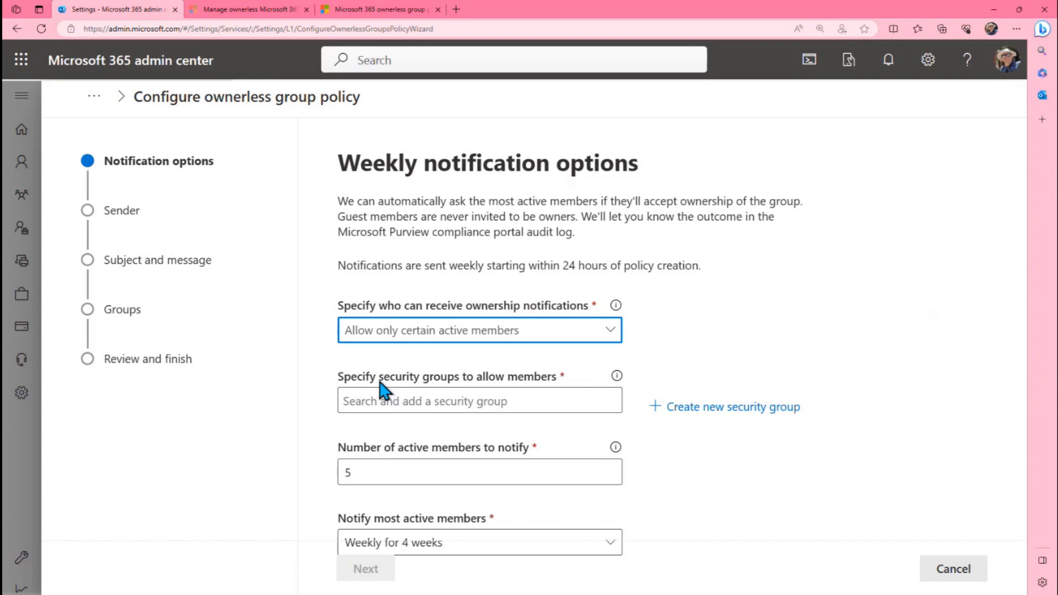
click(471, 400)
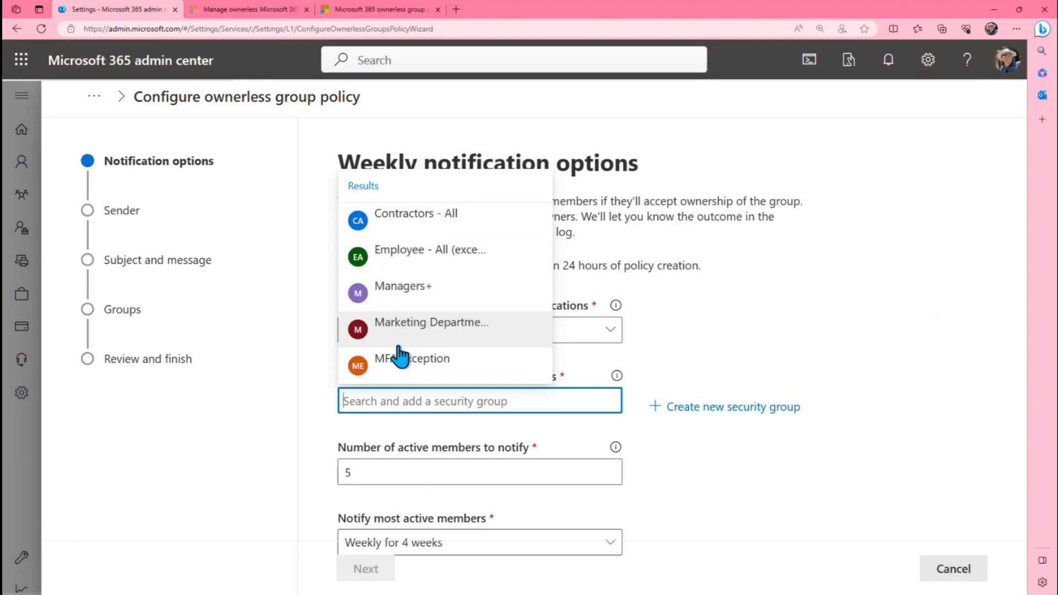
click(433, 401)
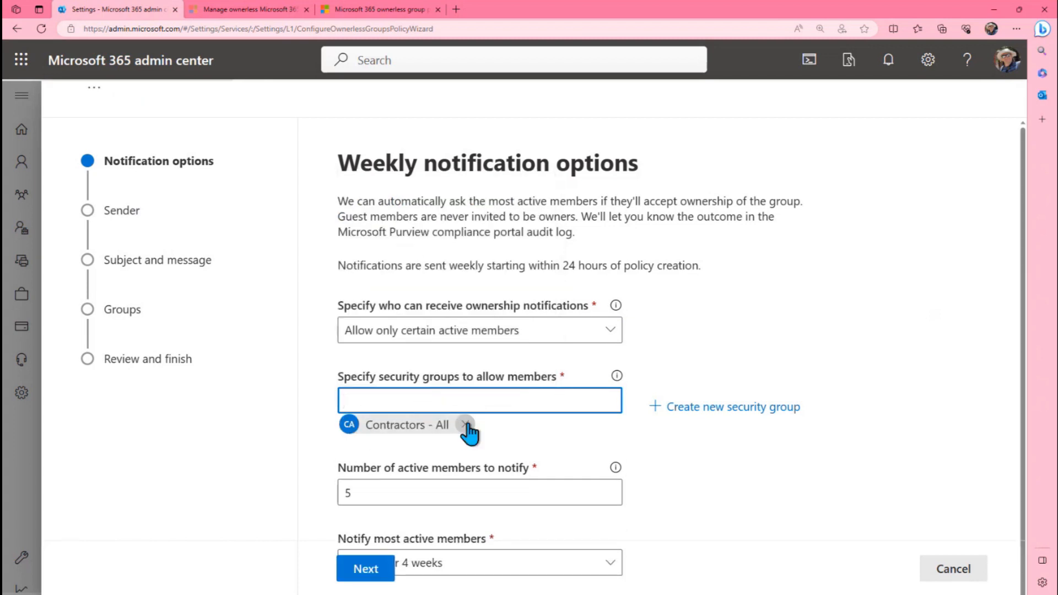
click(398, 402)
click(387, 291)
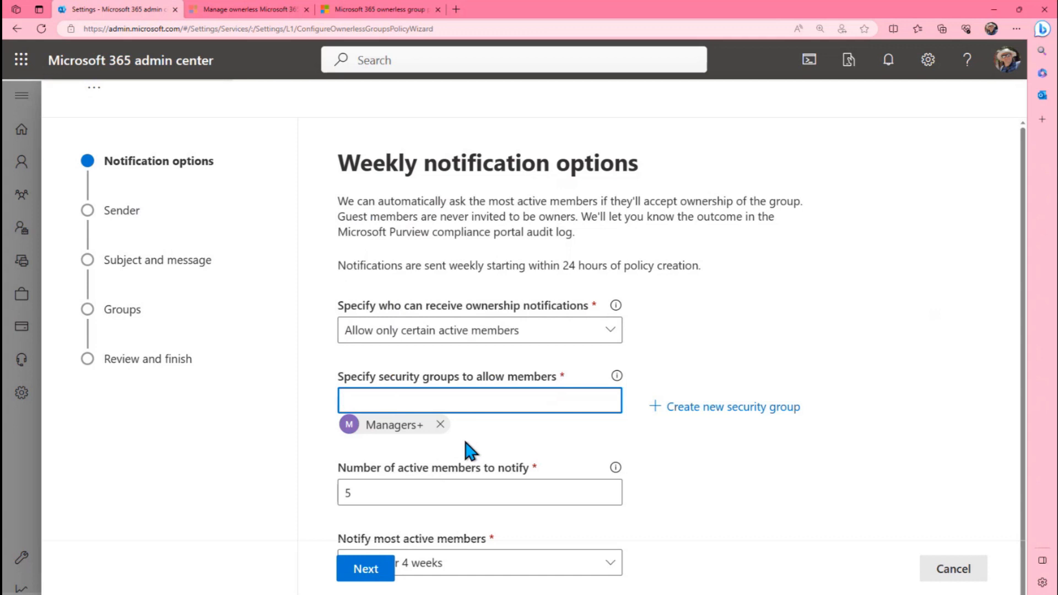
Switch the ownership notification recipients back to All active members, accepting that the security group selection is cleared.
click(487, 331)
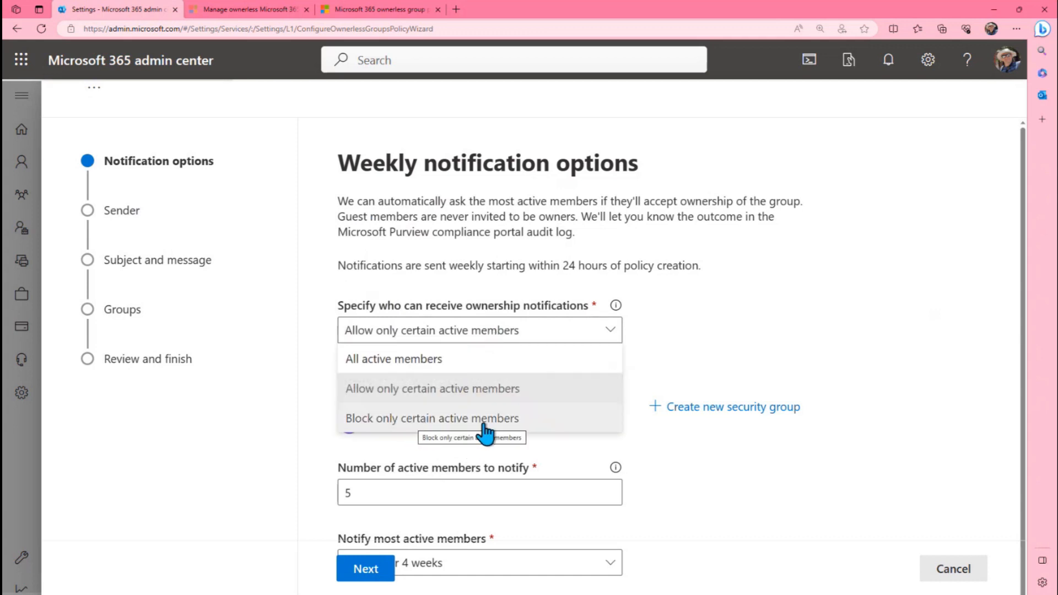
click(428, 359)
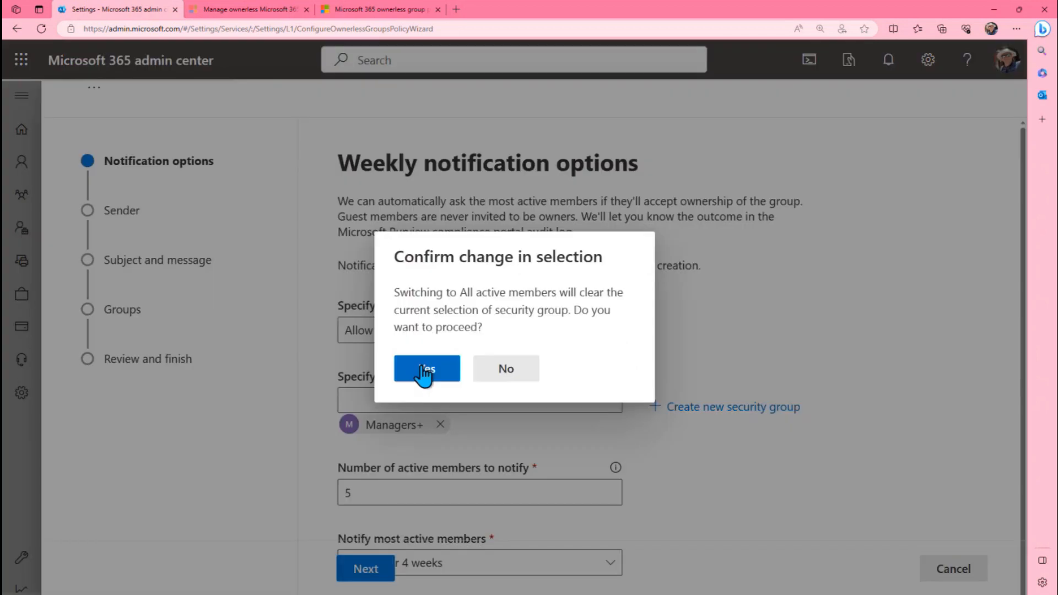
click(426, 368)
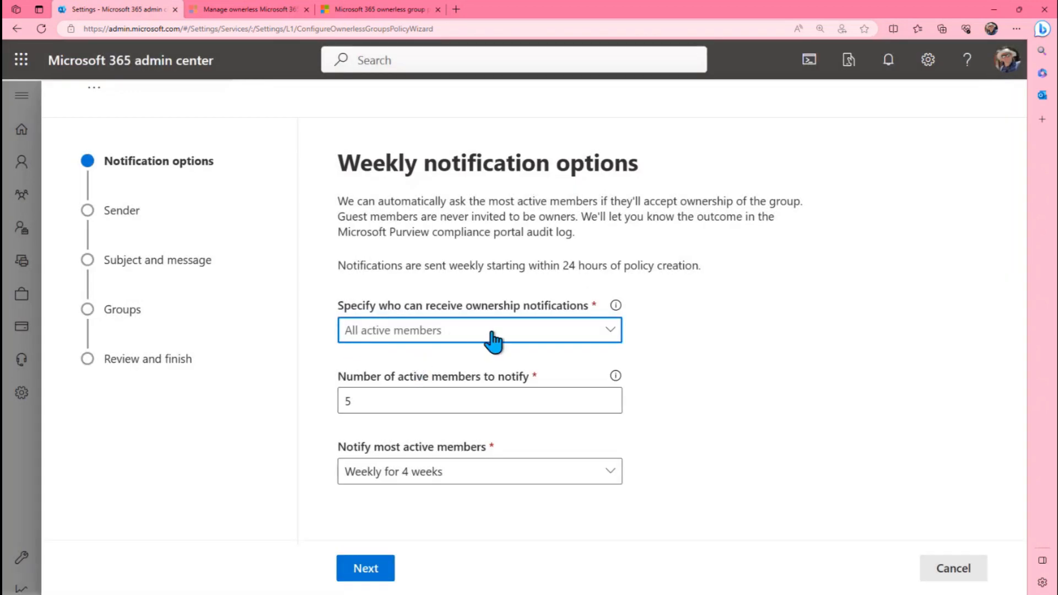
click(608, 338)
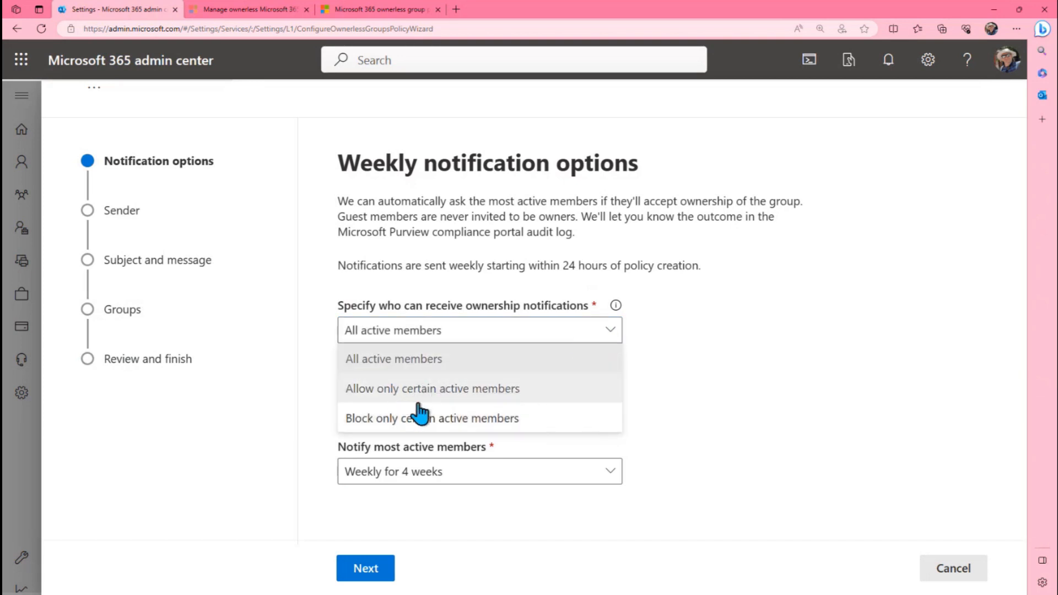
click(405, 357)
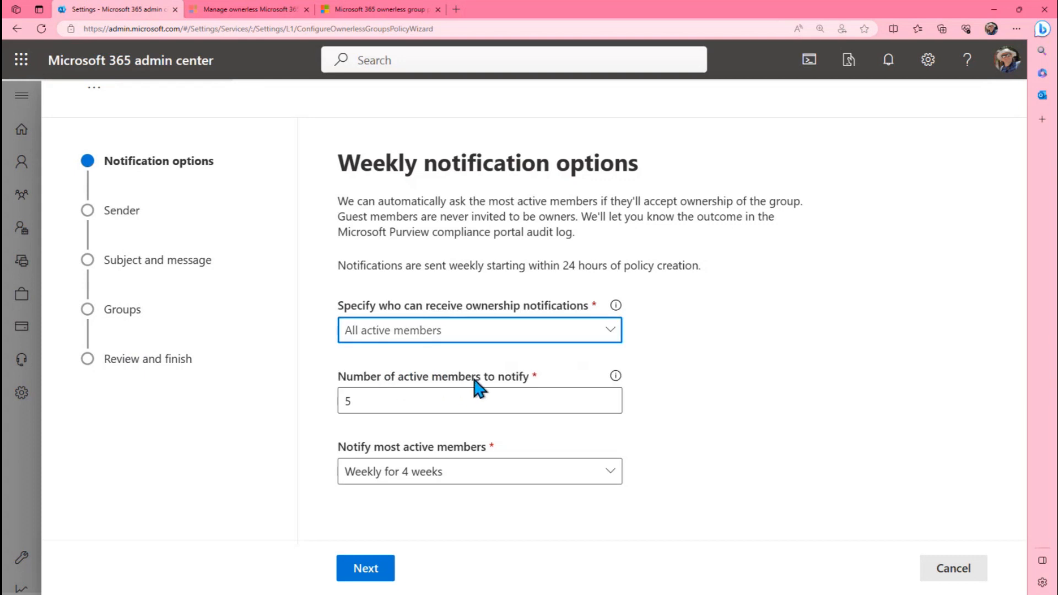
Set the most active members' notification period to Weekly for 3 weeks and continue to the sender settings.
double_click(346, 403)
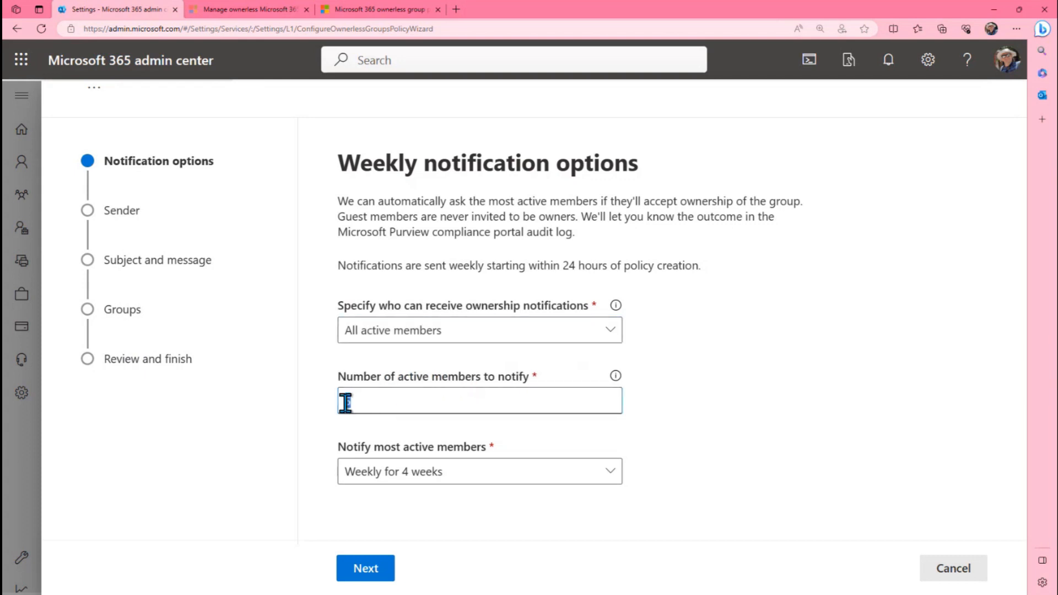
click(400, 401)
double_click(344, 401)
click(426, 486)
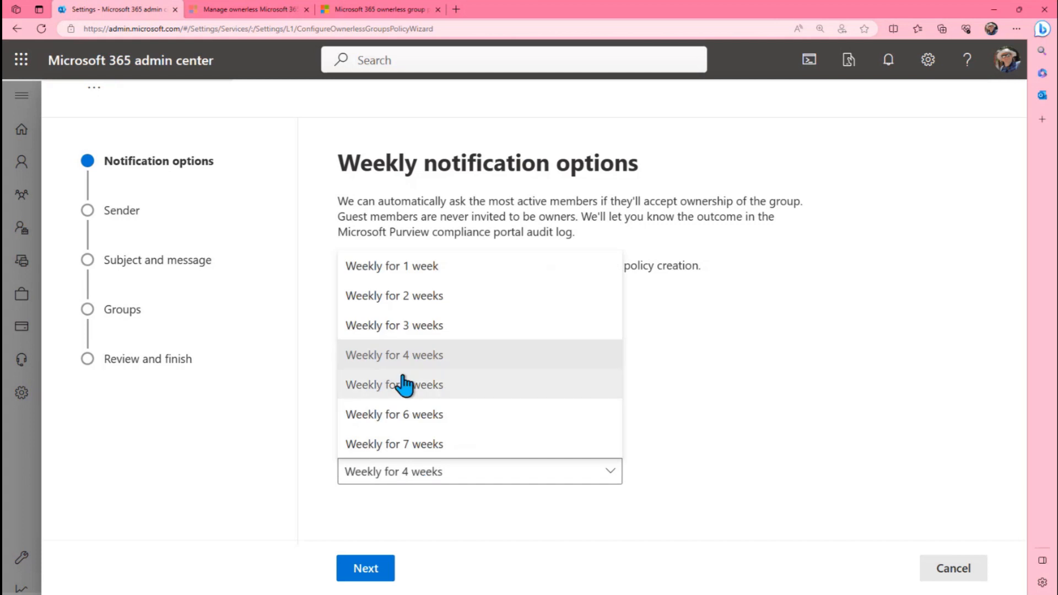
click(406, 326)
triple_click(621, 271)
click(619, 270)
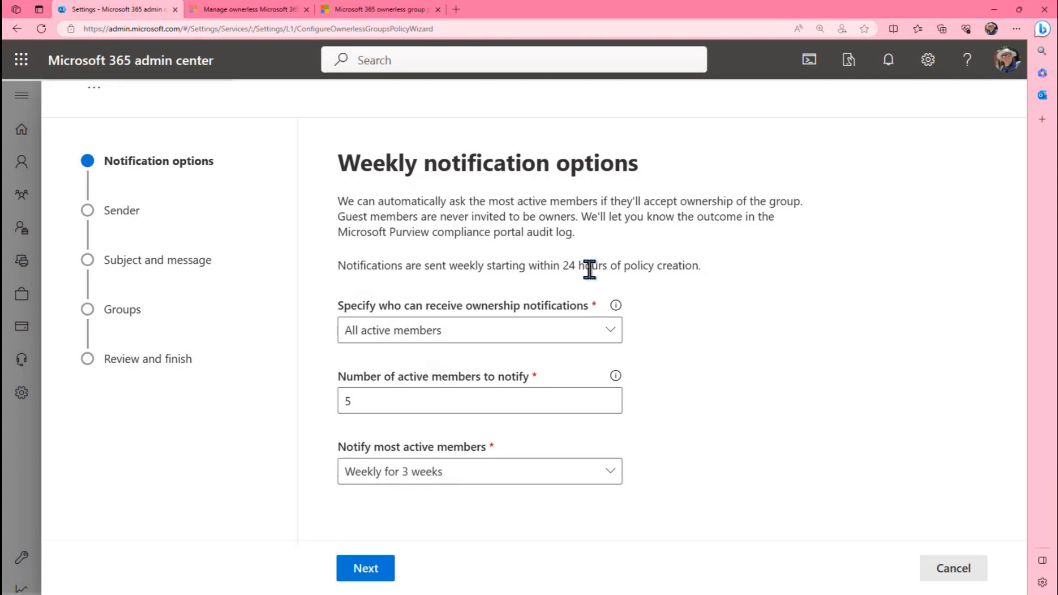
click(377, 566)
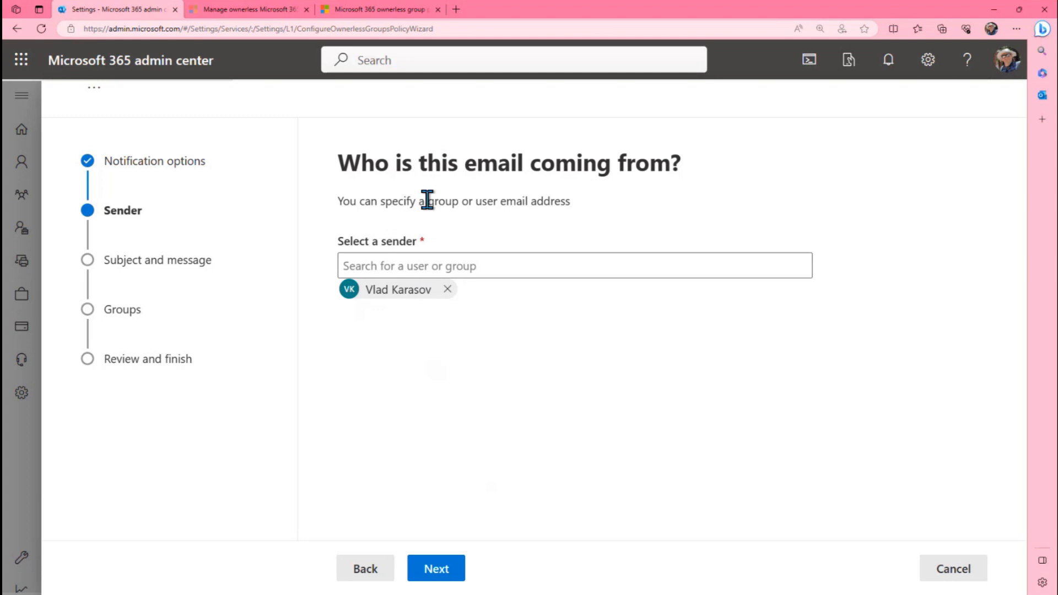
Select Customer-Support-Shared-Mailbox as the sender of the notification email.
drag(428, 200, 533, 203)
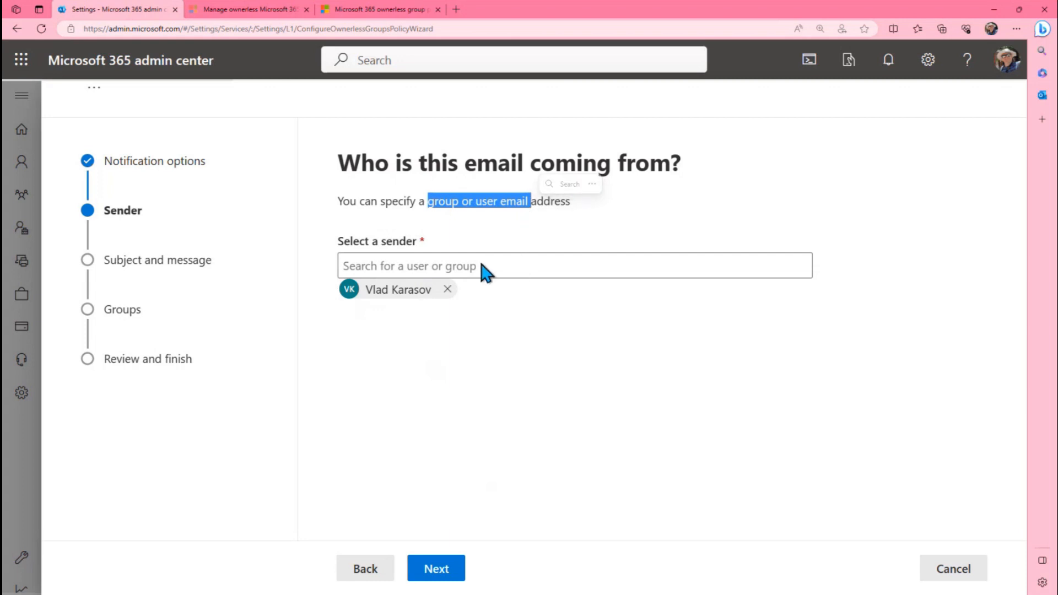
click(398, 266)
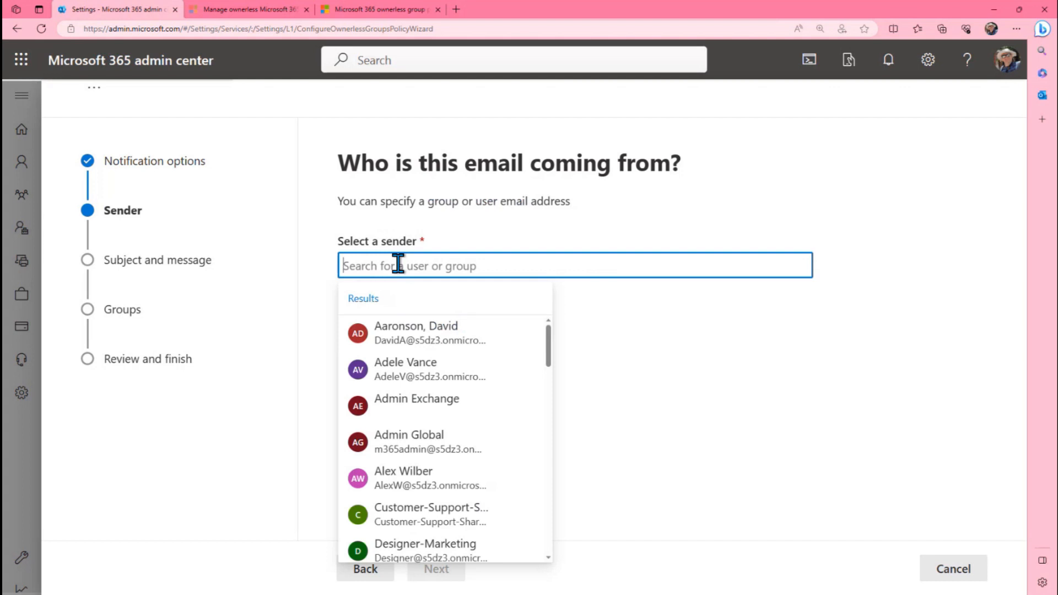
click(419, 519)
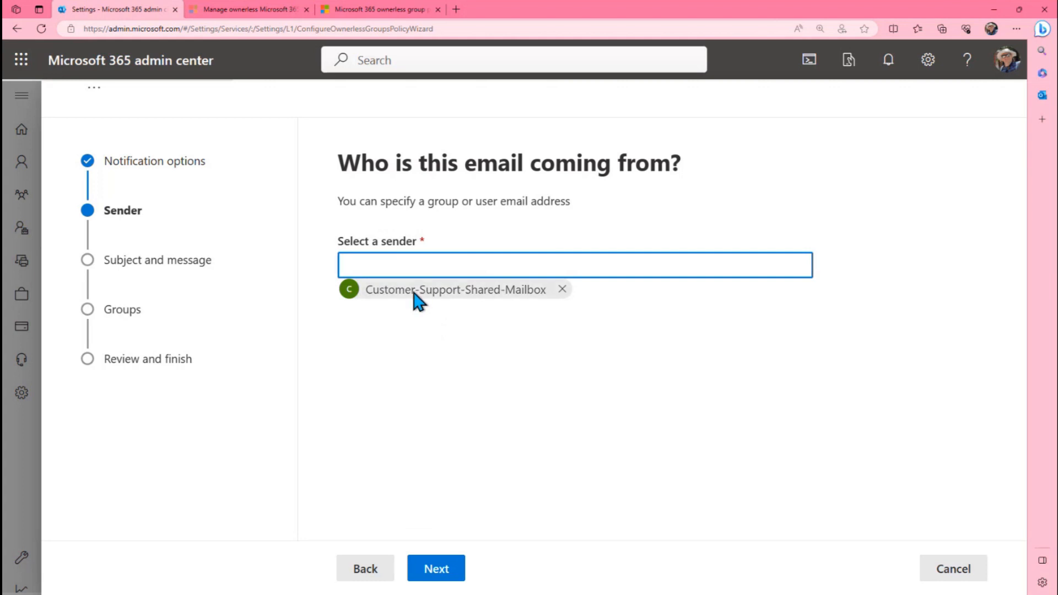
Replace the shared mailbox sender with the administrator's own user account on the vladev.xyz domain.
click(562, 289)
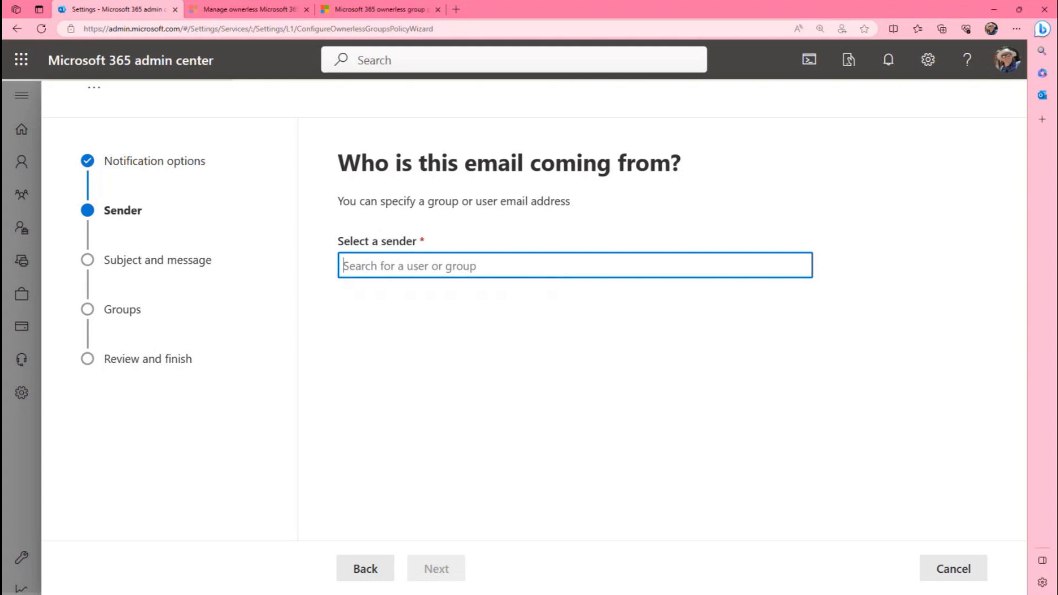
text(vla)
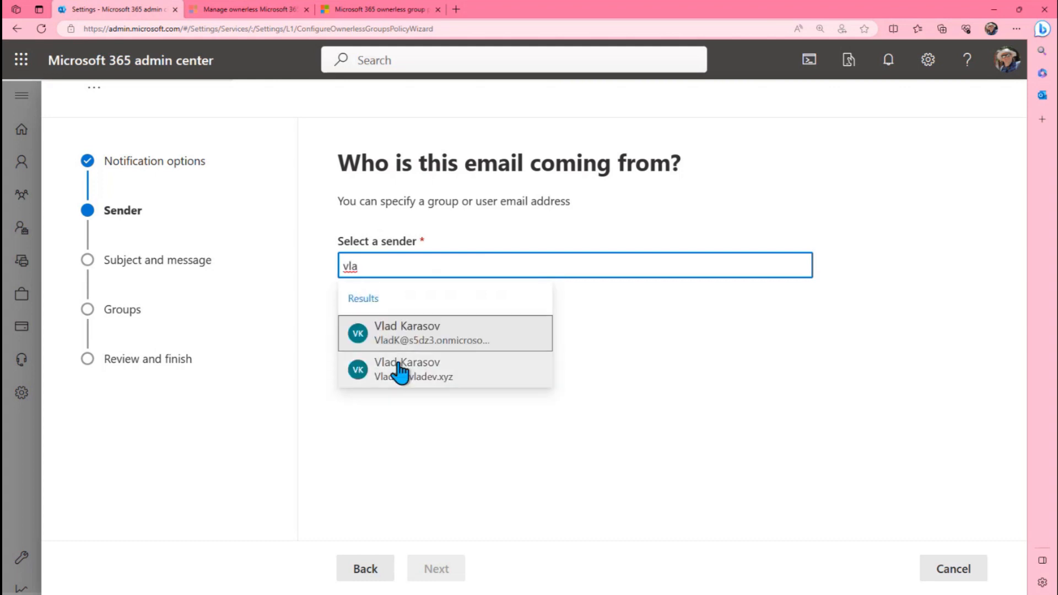
click(401, 374)
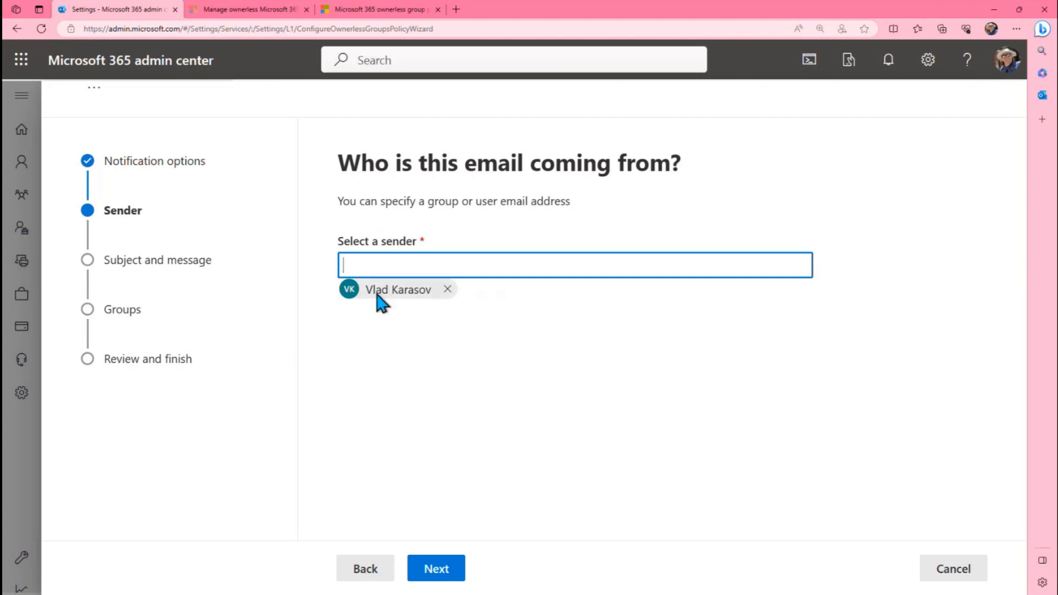
Try replacing the current email sender with the No-Reply-User account.
click(447, 290)
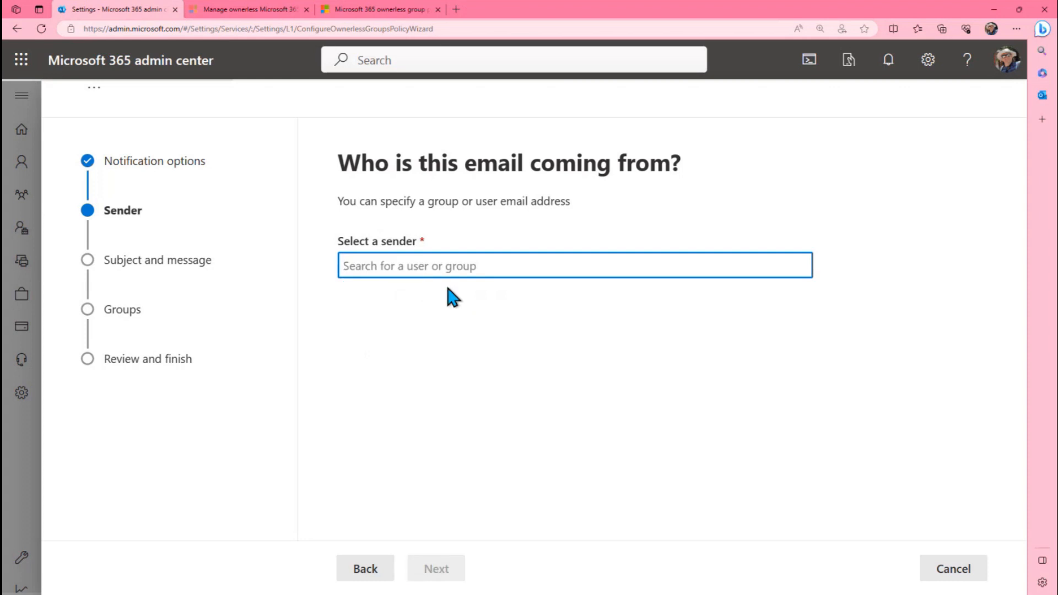
text(no)
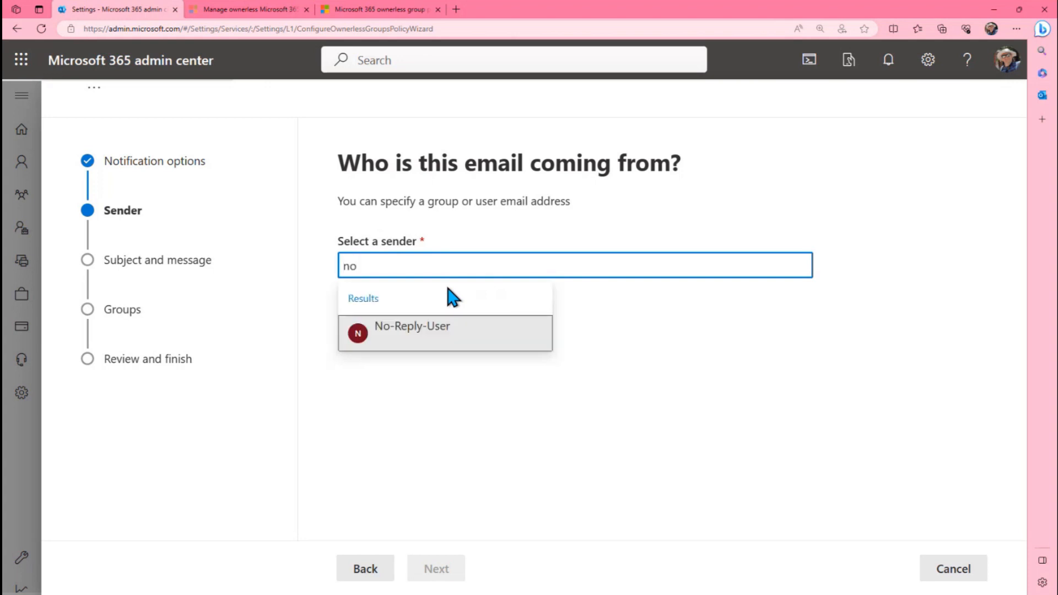
click(414, 333)
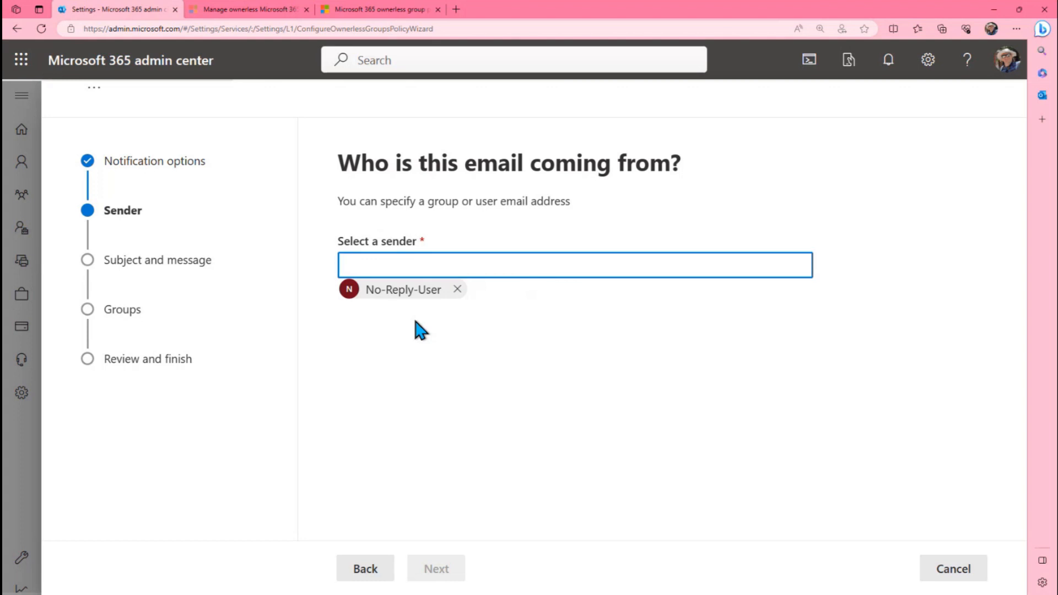
Replace No-Reply-User with the m365-Governance-Policy group as the notification sender and continue to the email content.
click(458, 289)
text(m)
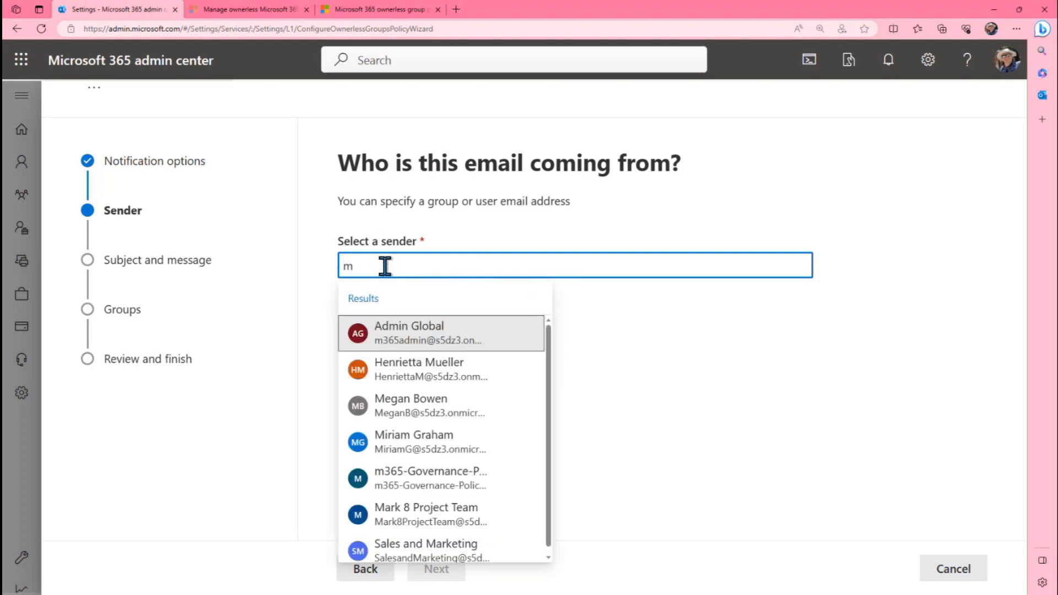
click(417, 479)
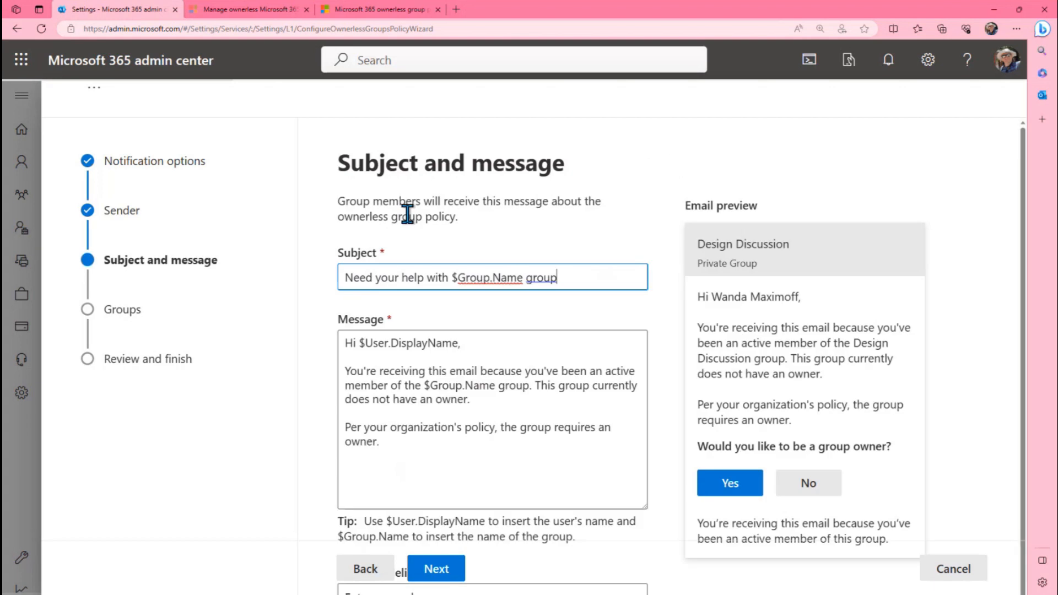
Review the notification email's subject, message and policy guideline field, keep the defaults and continue to group targeting.
scroll(467, 380, down, 1)
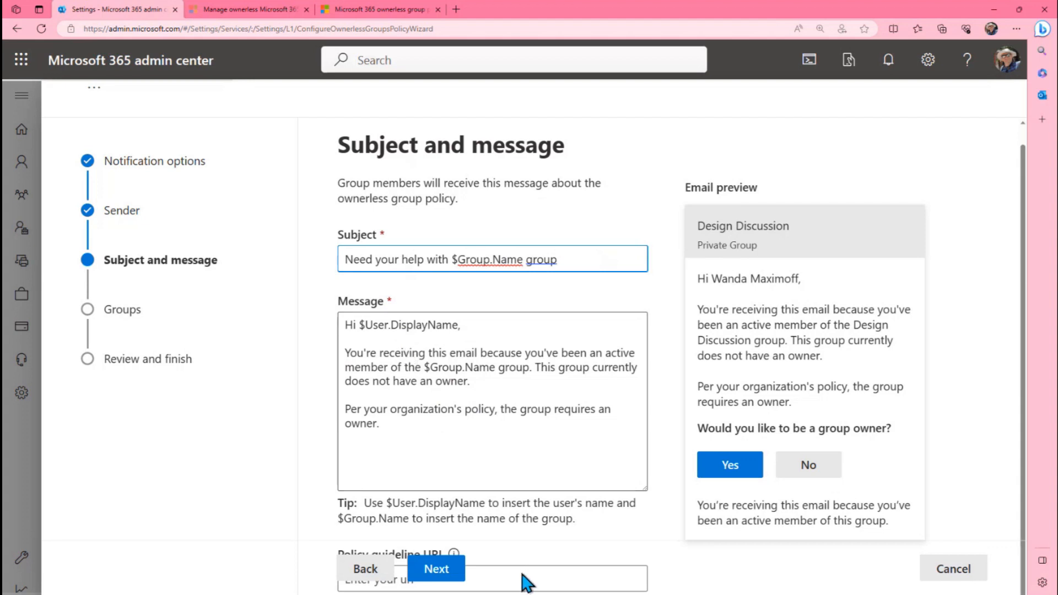
key(ctrl+minus)
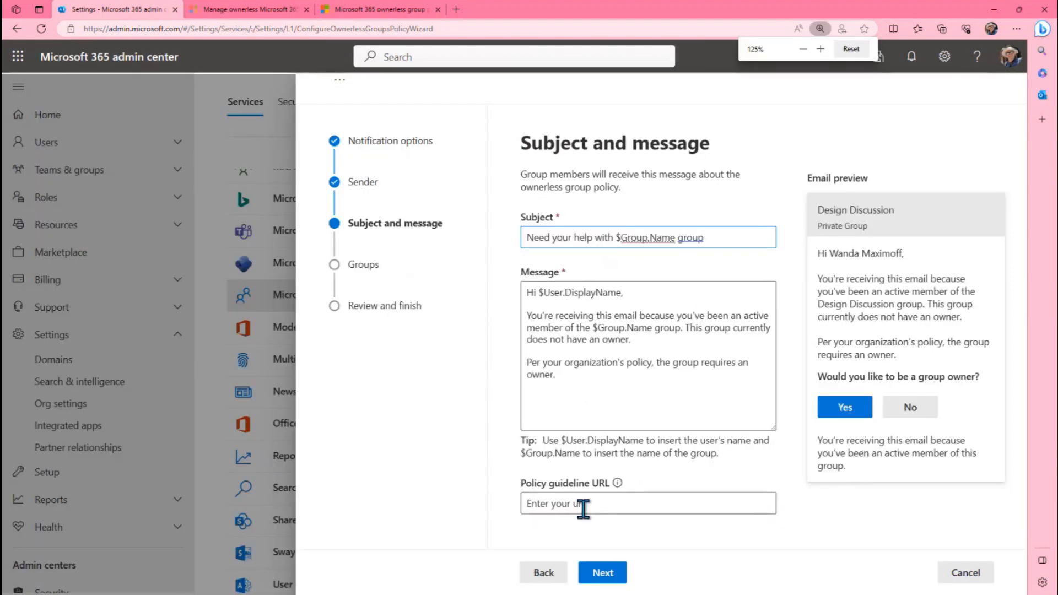
key(ctrl+plus)
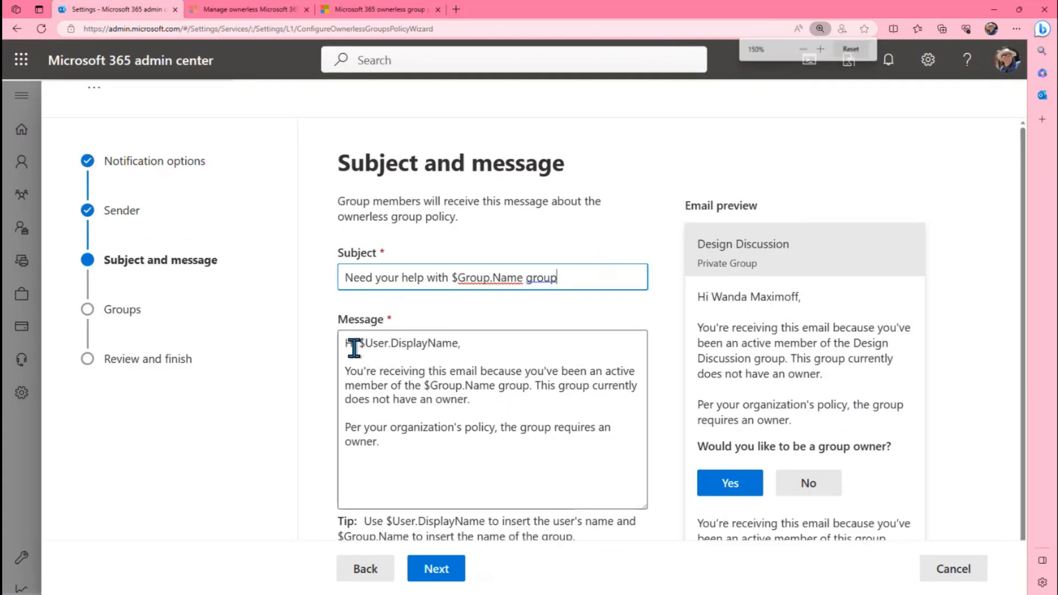
click(433, 569)
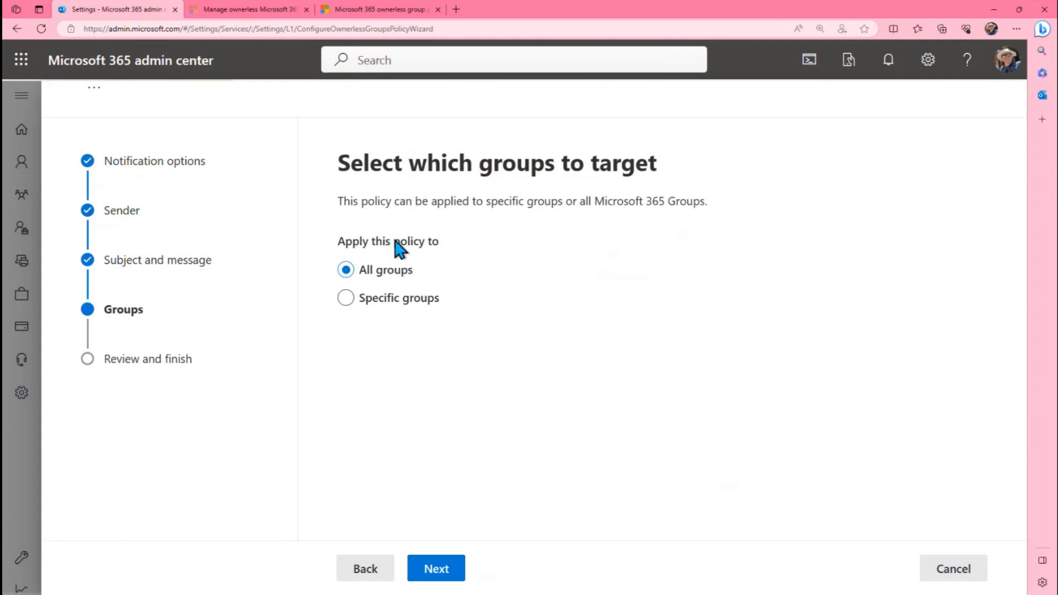
Limit the policy to the specific groups Mark 8 Project Team, Sales and Marketing, test-ownerless-policy-02 and U.S. Sales.
click(345, 302)
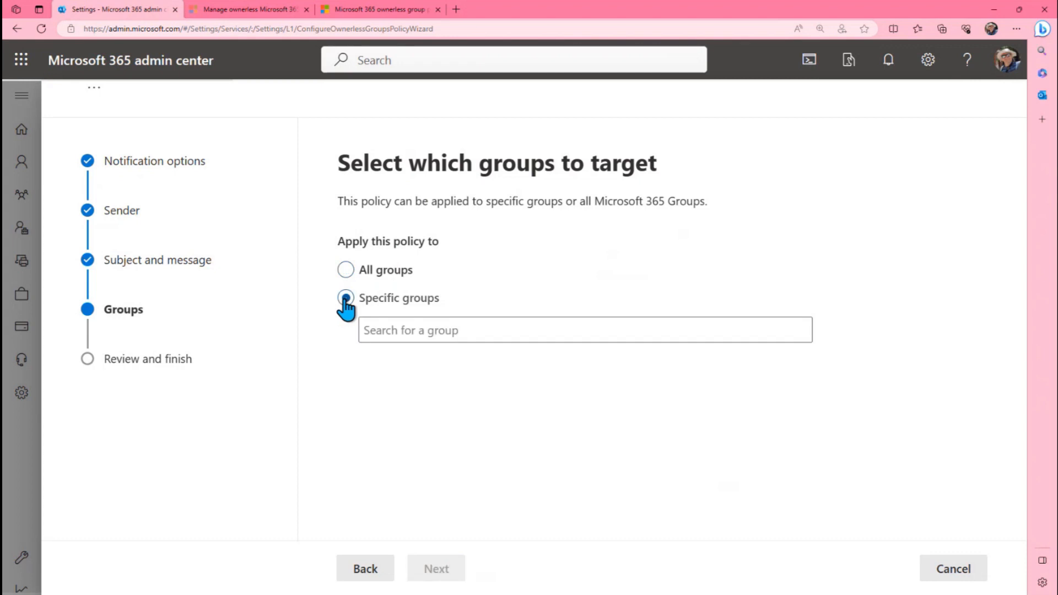
click(468, 330)
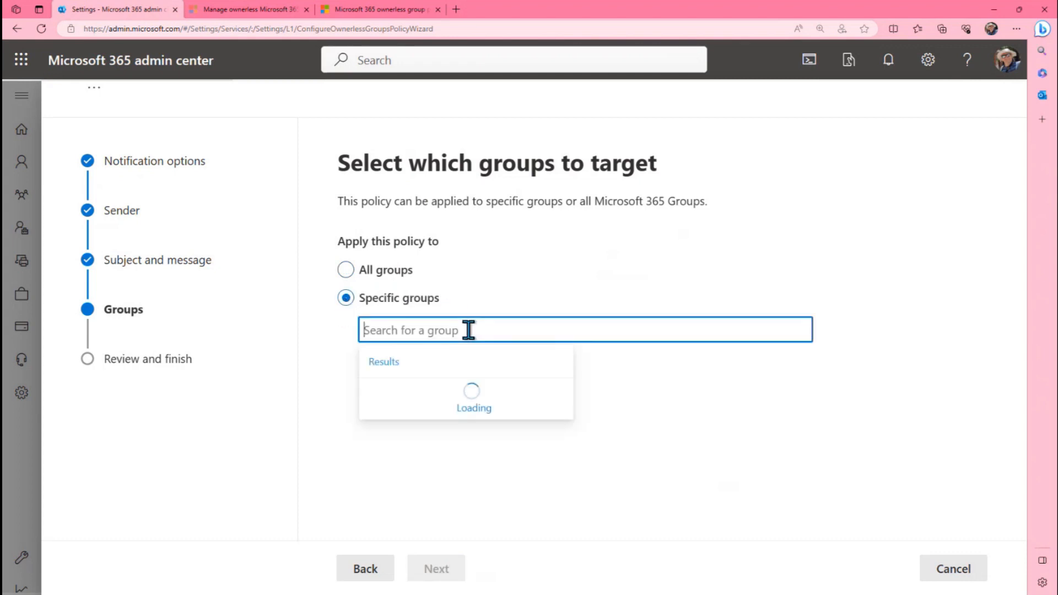
click(248, 404)
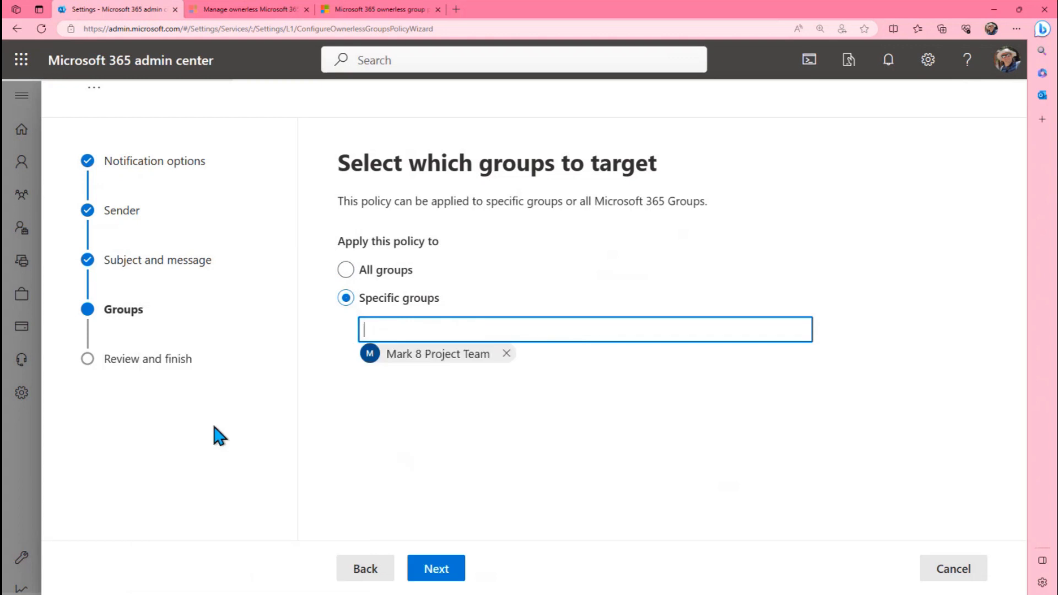
click(452, 330)
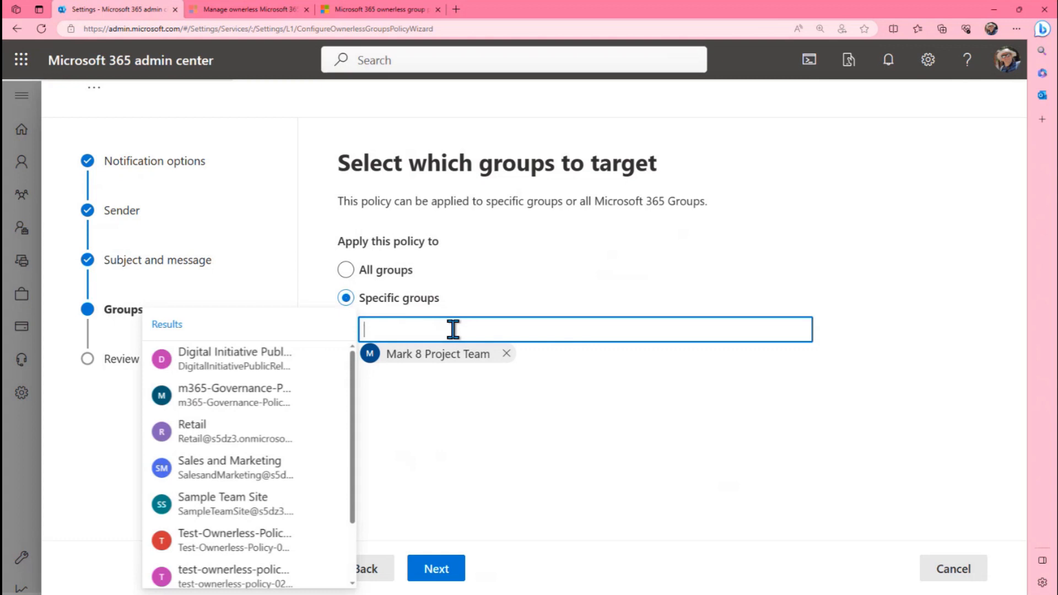
click(216, 480)
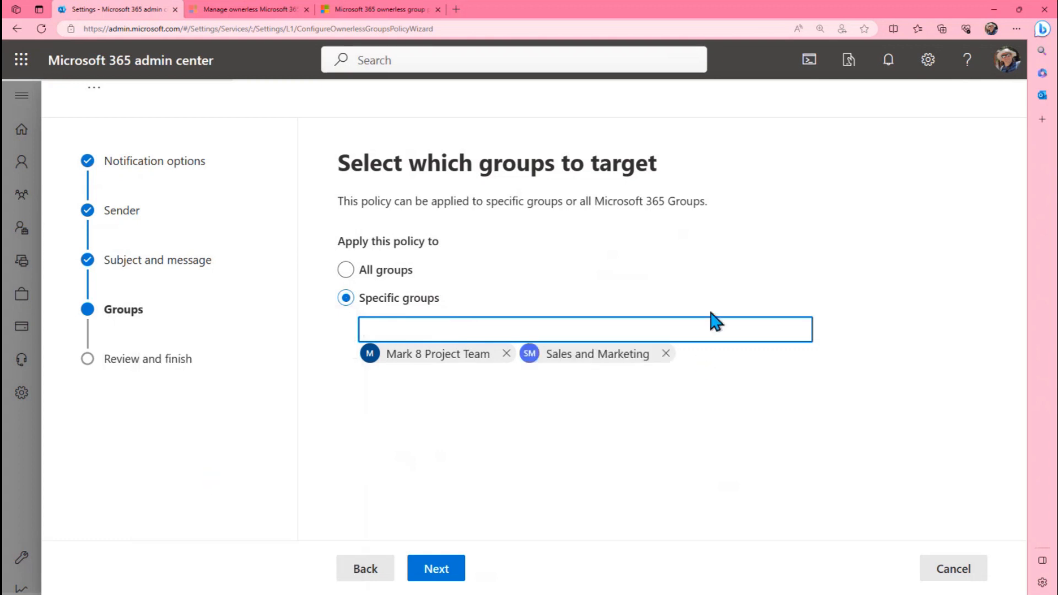
click(680, 325)
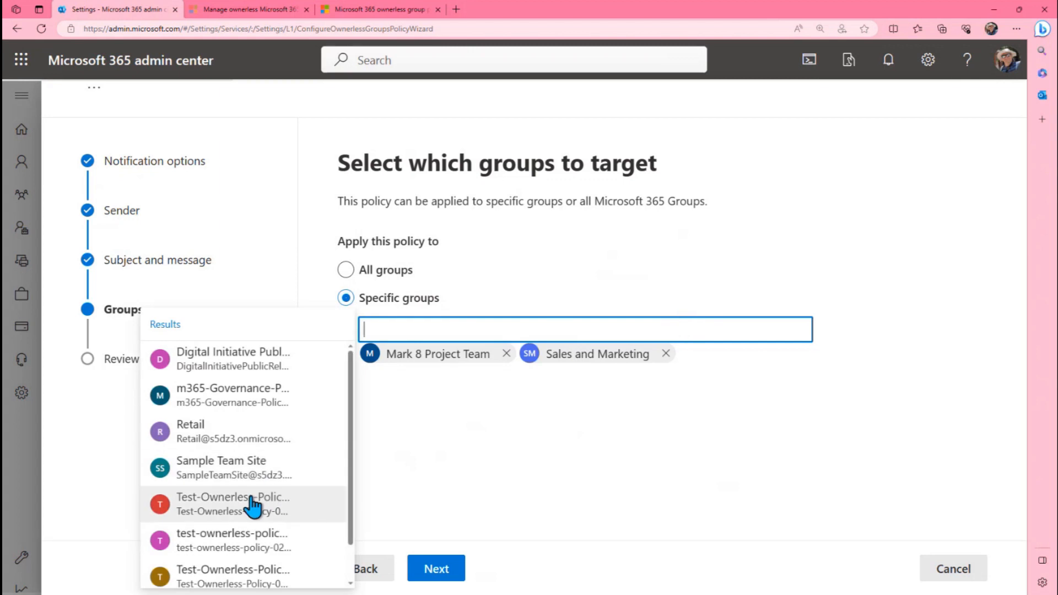
click(218, 543)
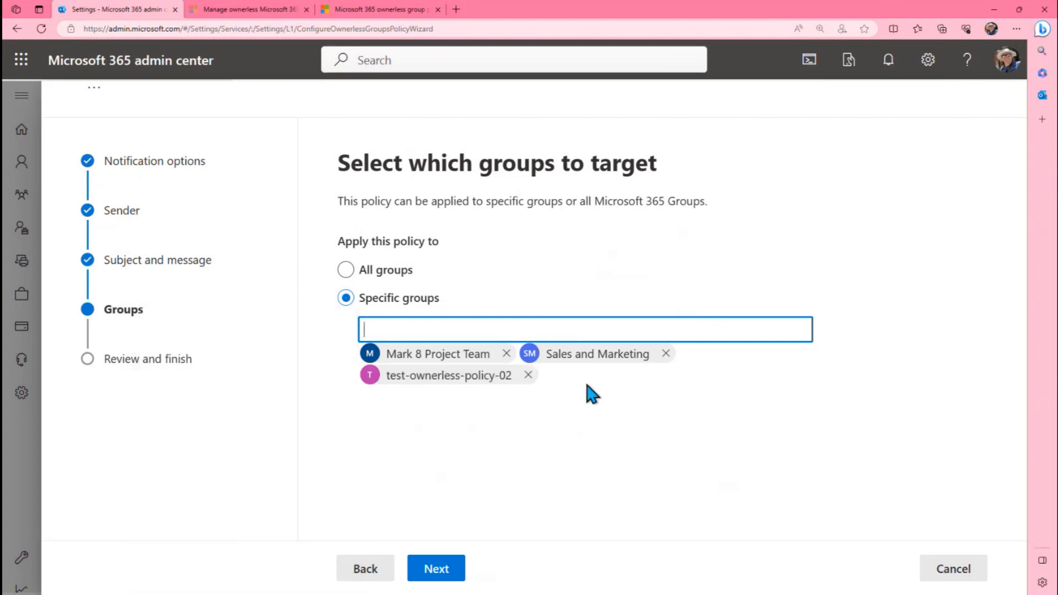
click(453, 330)
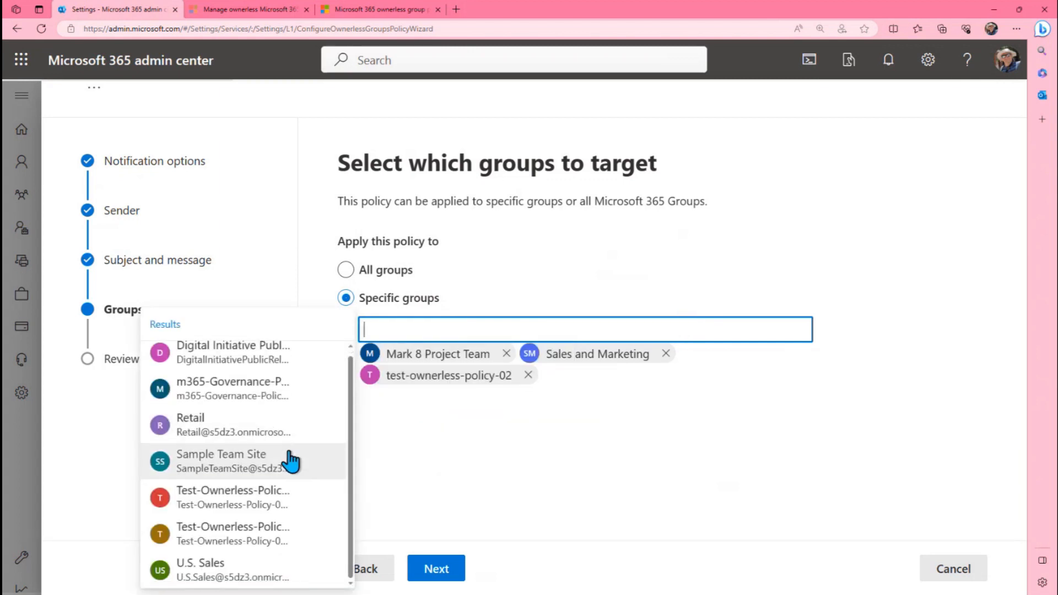
click(209, 571)
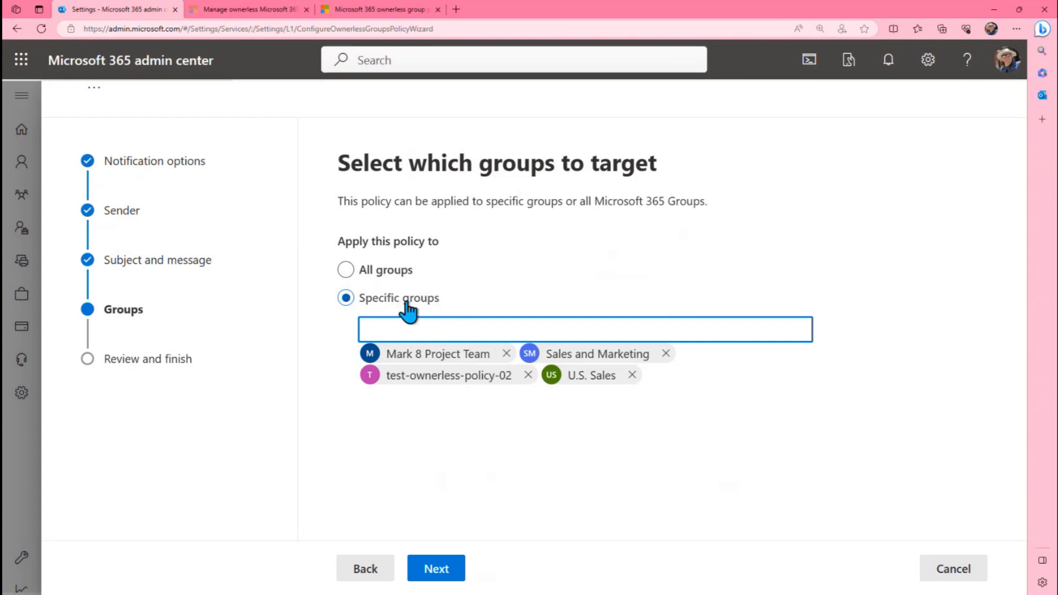
Apply the policy to All groups and submit the reviewed configuration.
click(347, 271)
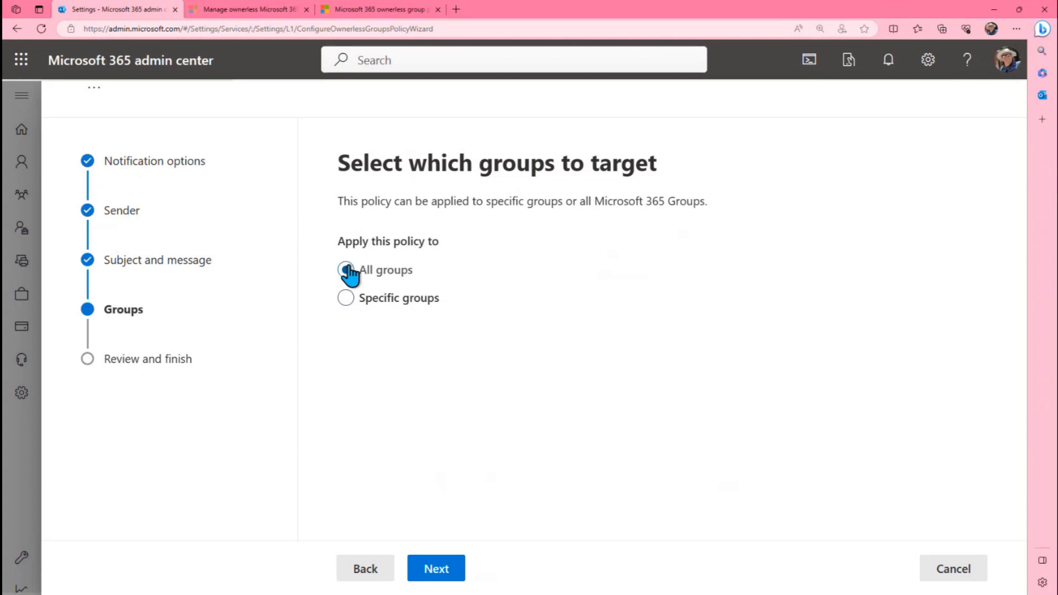
click(441, 570)
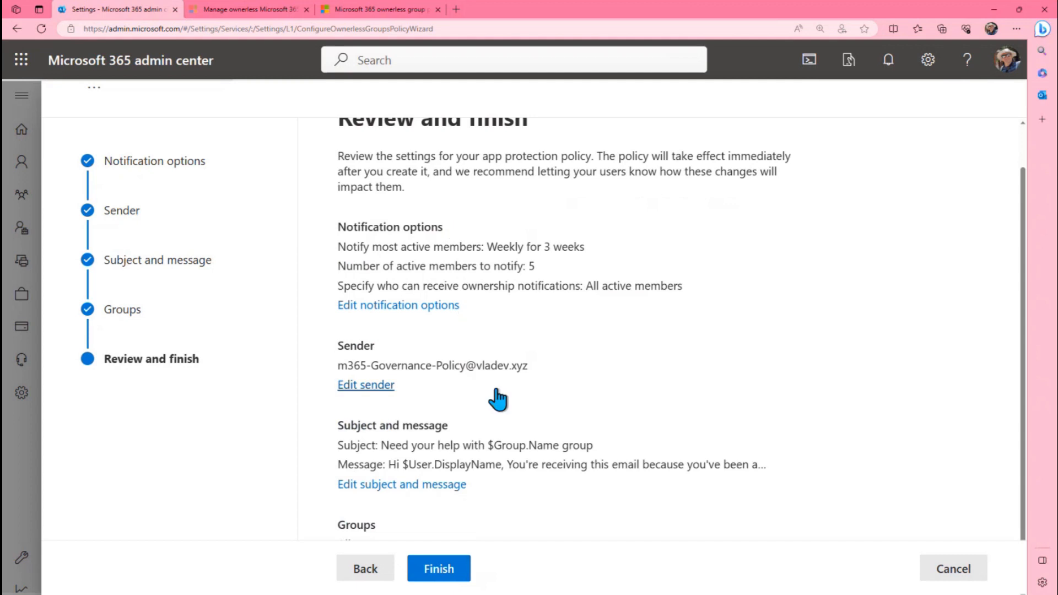
click(438, 567)
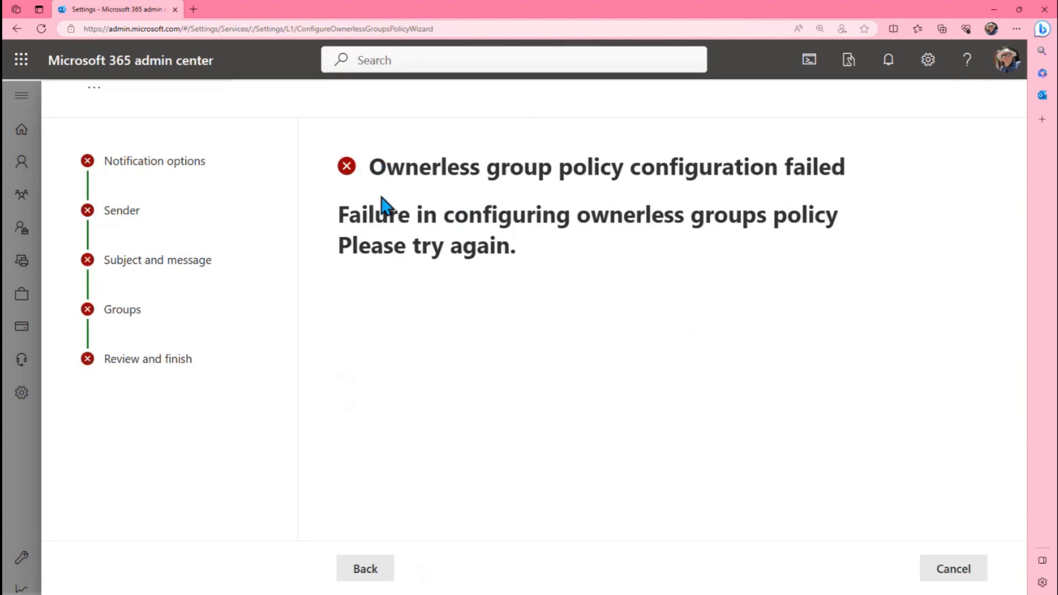
drag(521, 252, 413, 176)
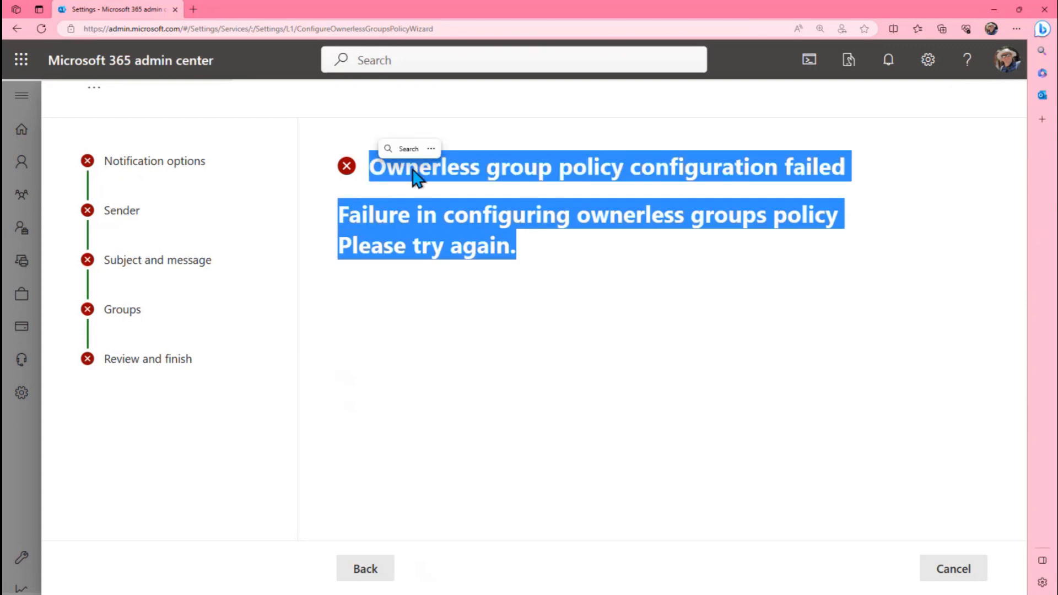
click(412, 168)
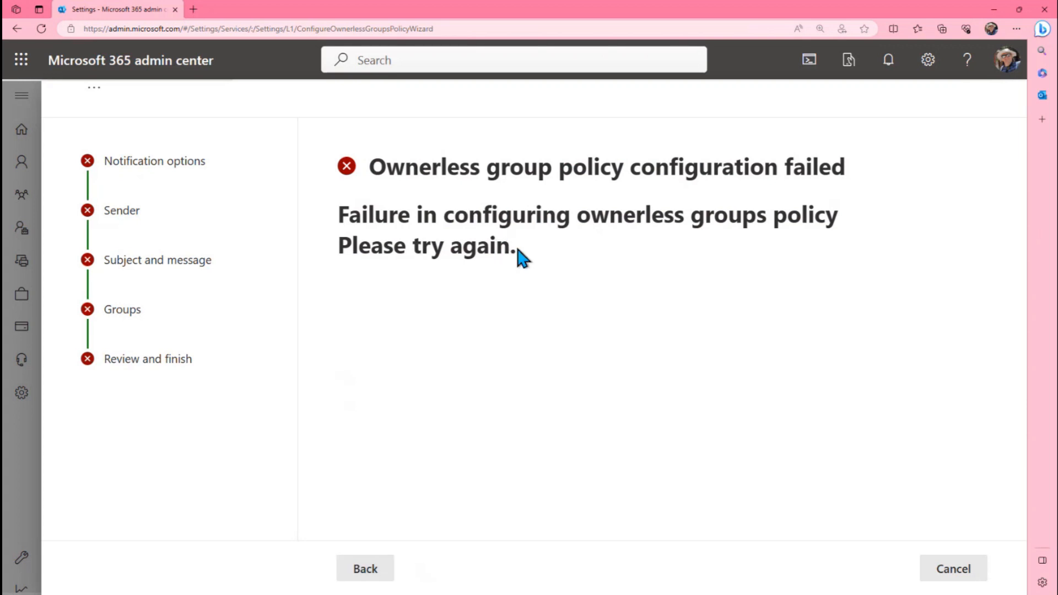
drag(521, 252, 374, 176)
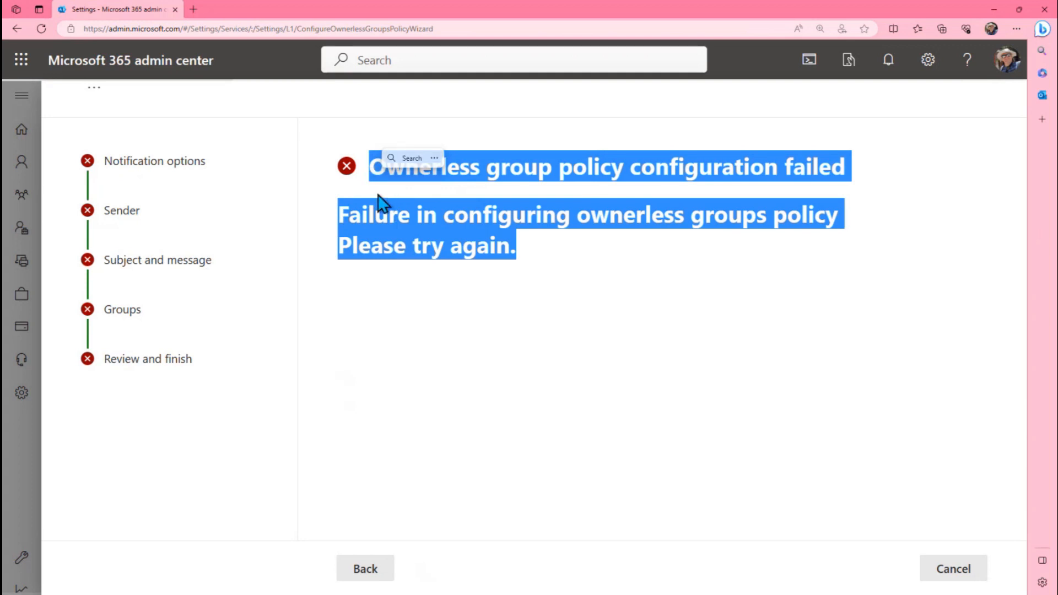
click(377, 201)
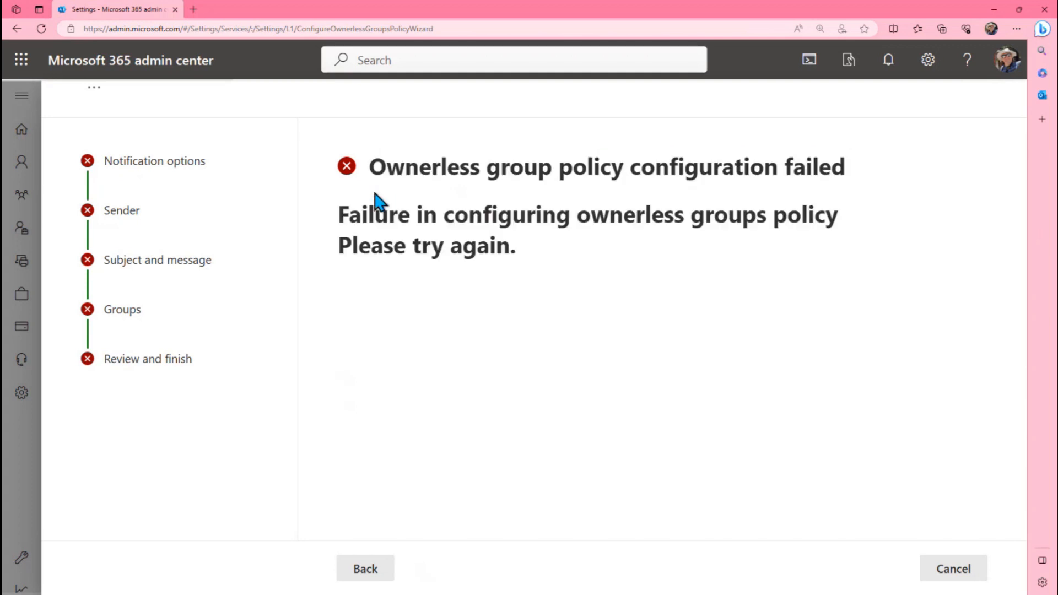
Return to the policy review, resubmit the ownerless group policy and check its saved configuration settings.
click(364, 568)
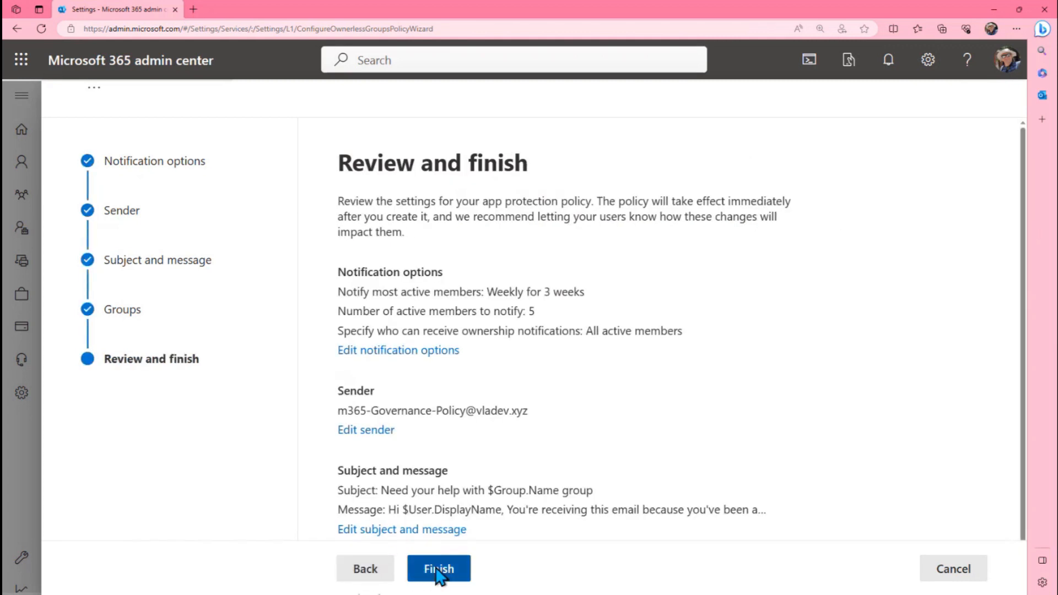
click(439, 569)
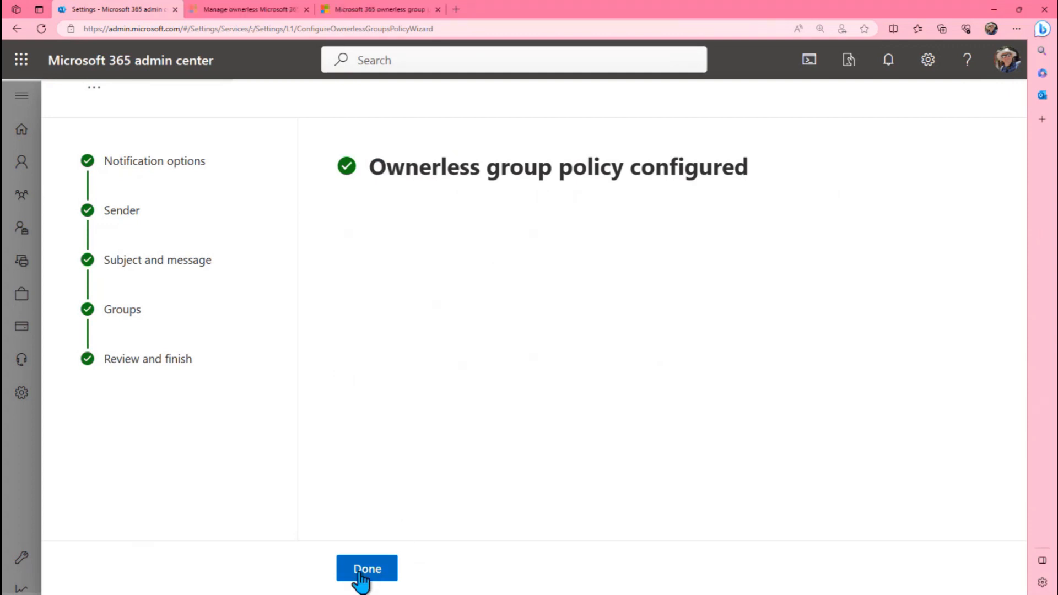
click(363, 573)
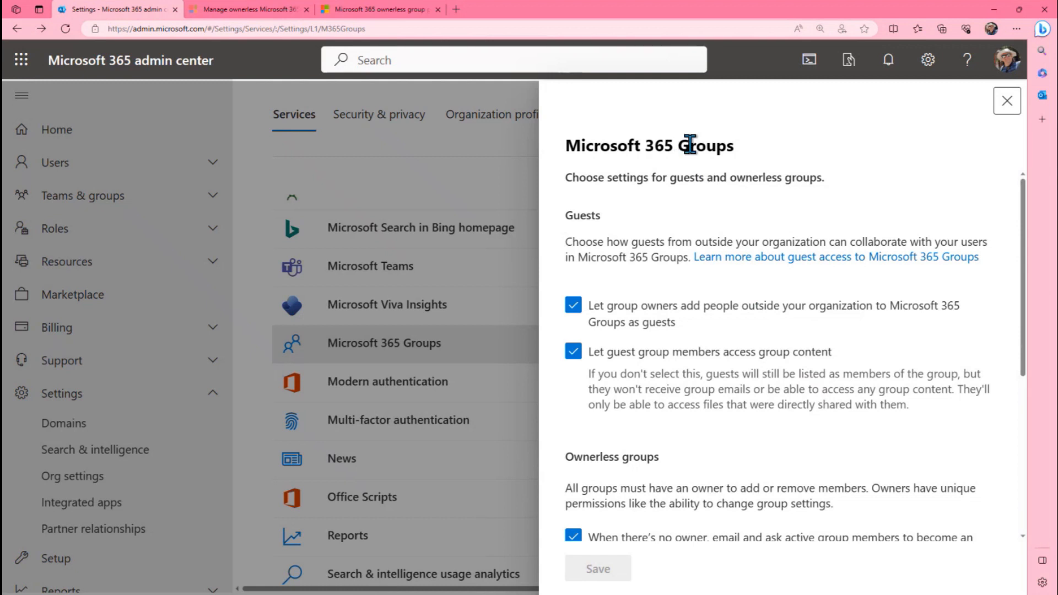
scroll(758, 406, down, 3)
scroll(895, 435, down, 2)
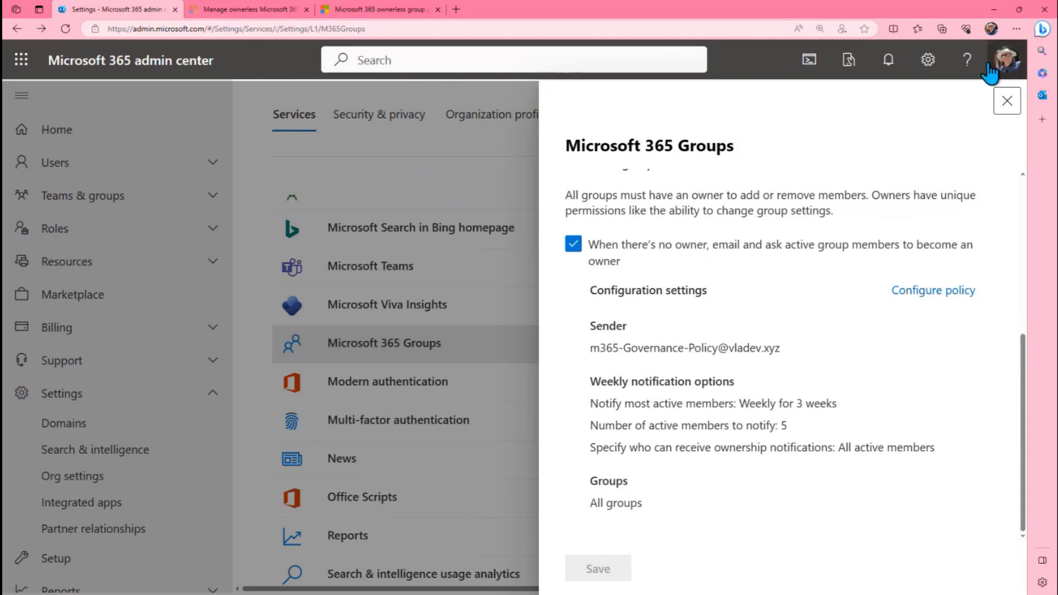
Compare the two Microsoft Learn articles on which administrator roles can create or edit an ownerless group policy.
click(234, 17)
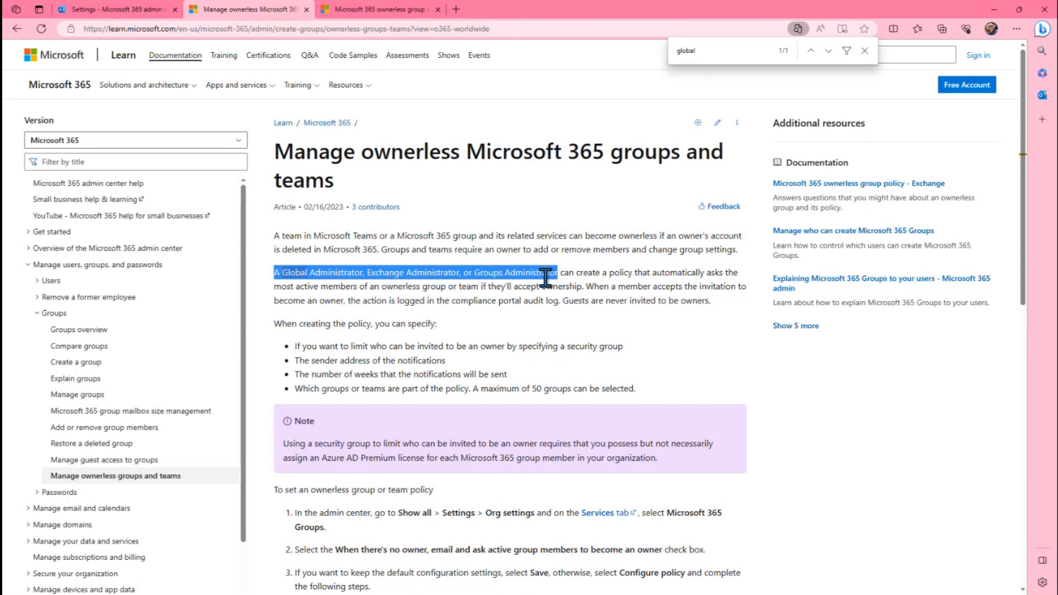
click(355, 9)
drag(275, 191, 634, 192)
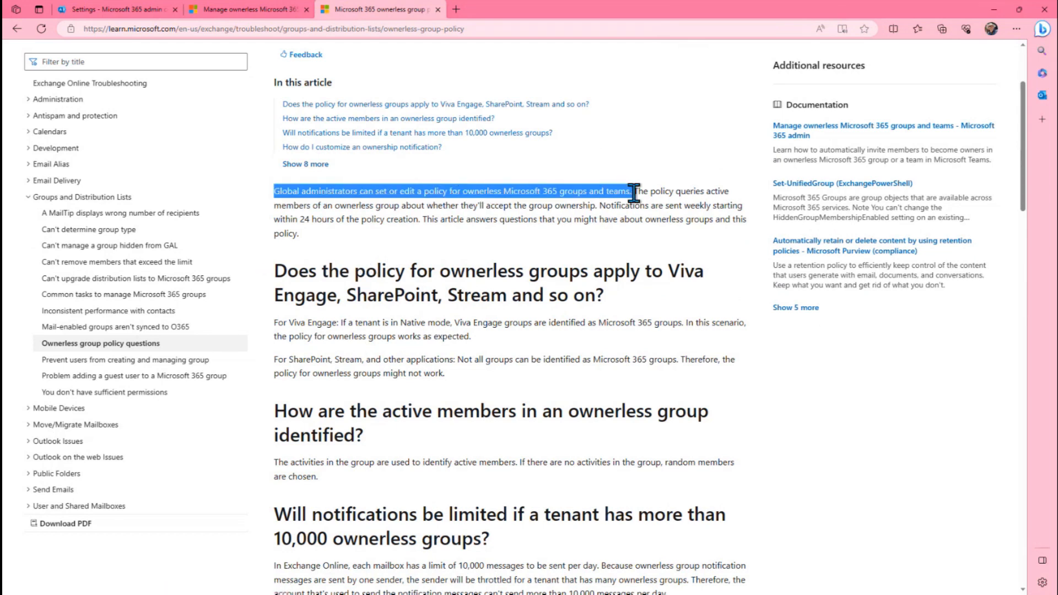
click(311, 205)
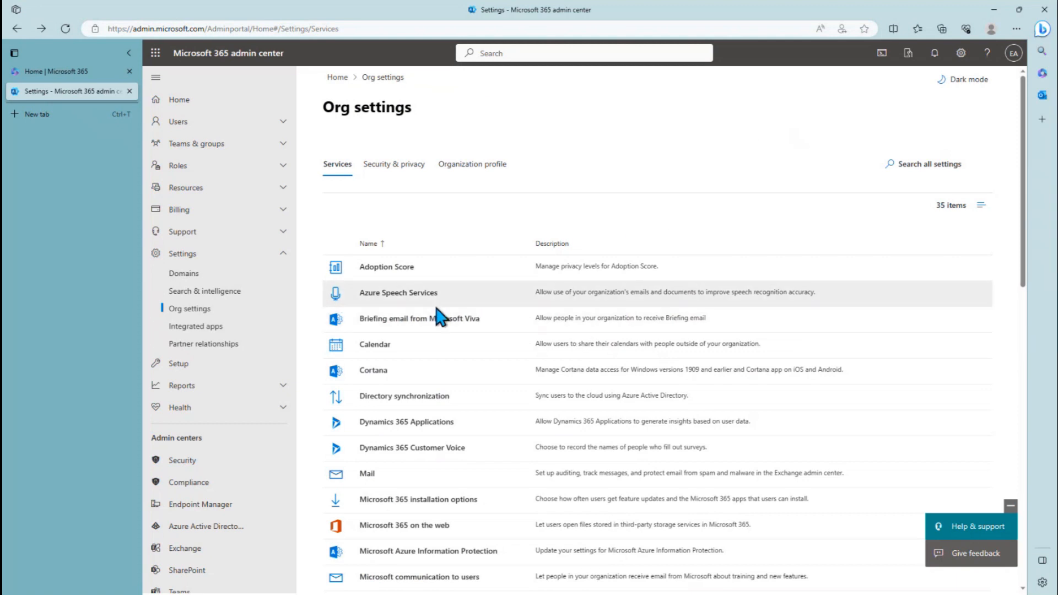
Open the Microsoft 365 Groups org settings under the other administrator account and examine its permission to change the policy.
scroll(436, 314, down, 5)
scroll(435, 314, down, 3)
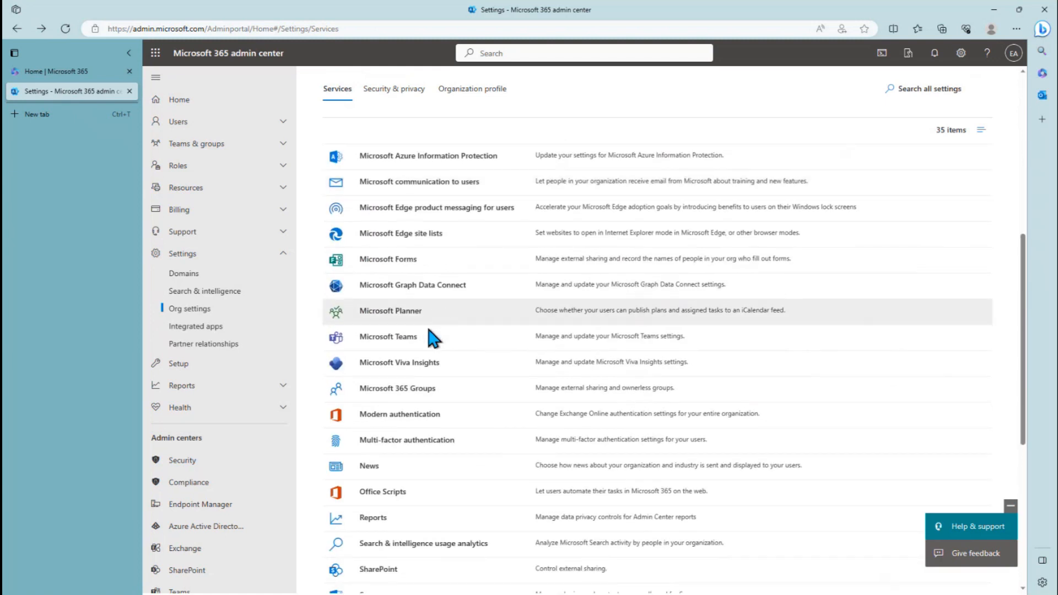
click(382, 388)
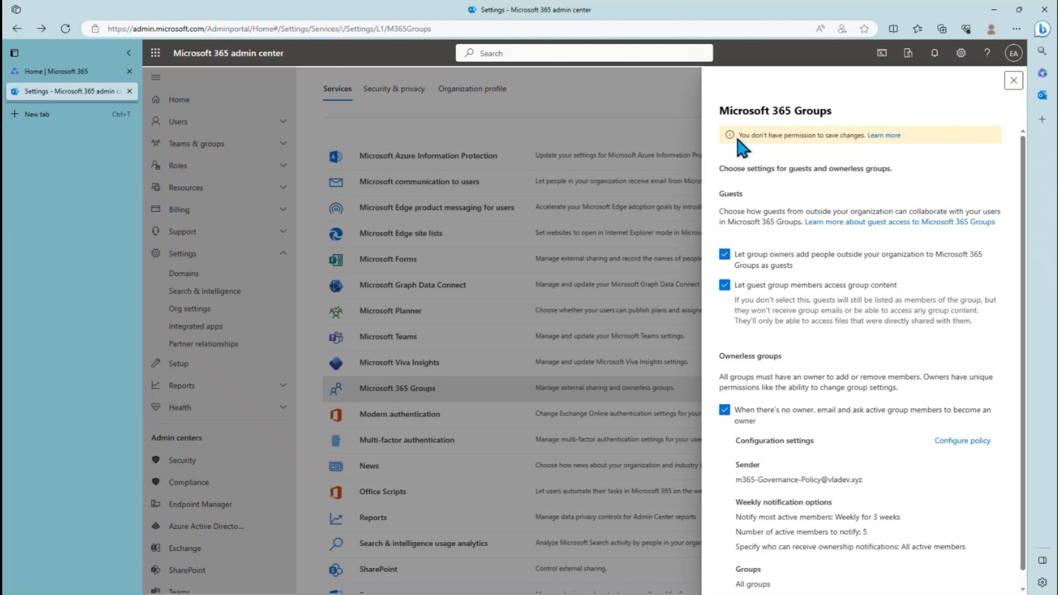
key(ctrl+plus)
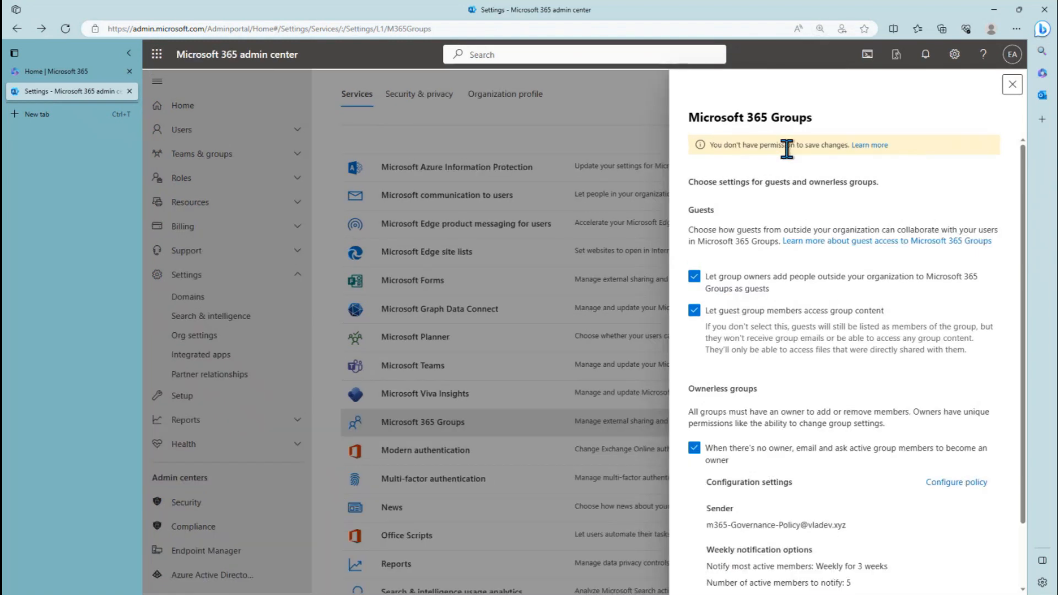
Edit the ownerless group policy to notify 3 active members, with notifications sent weekly for 4 weeks.
key(ctrl+plus)
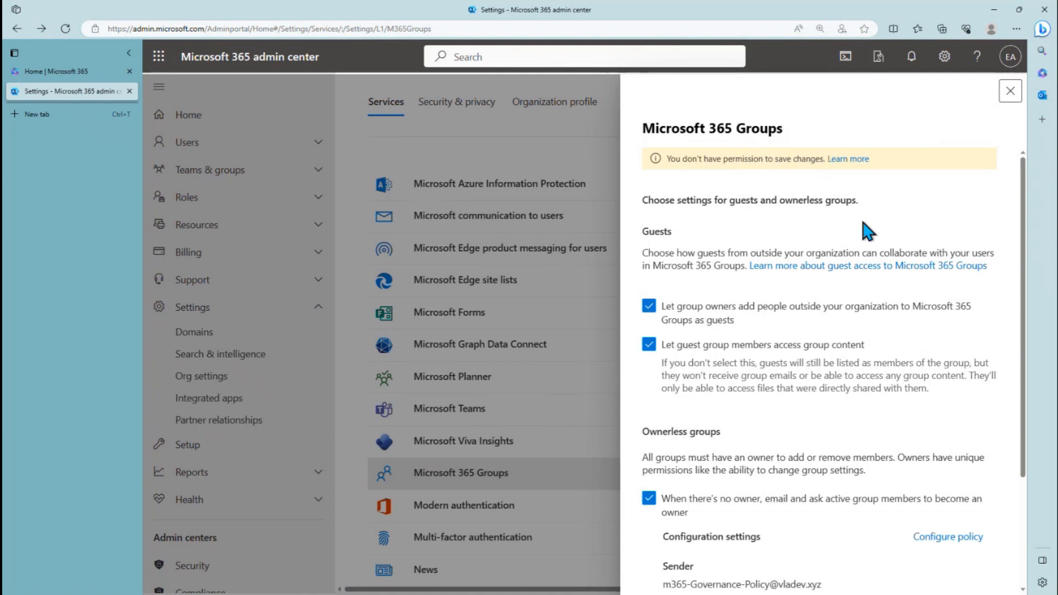
scroll(865, 231, down, 3)
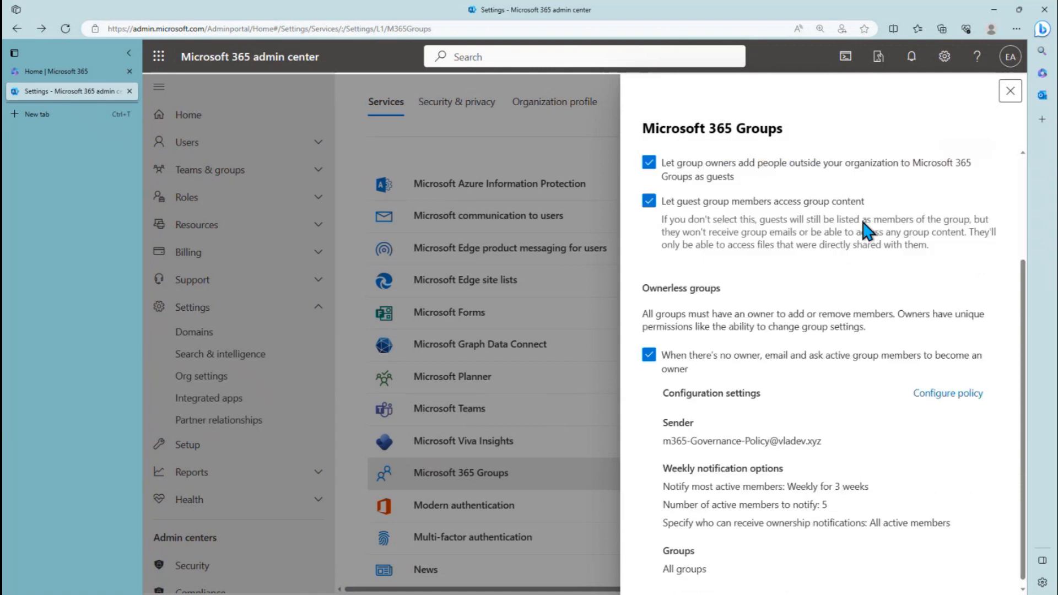
click(947, 387)
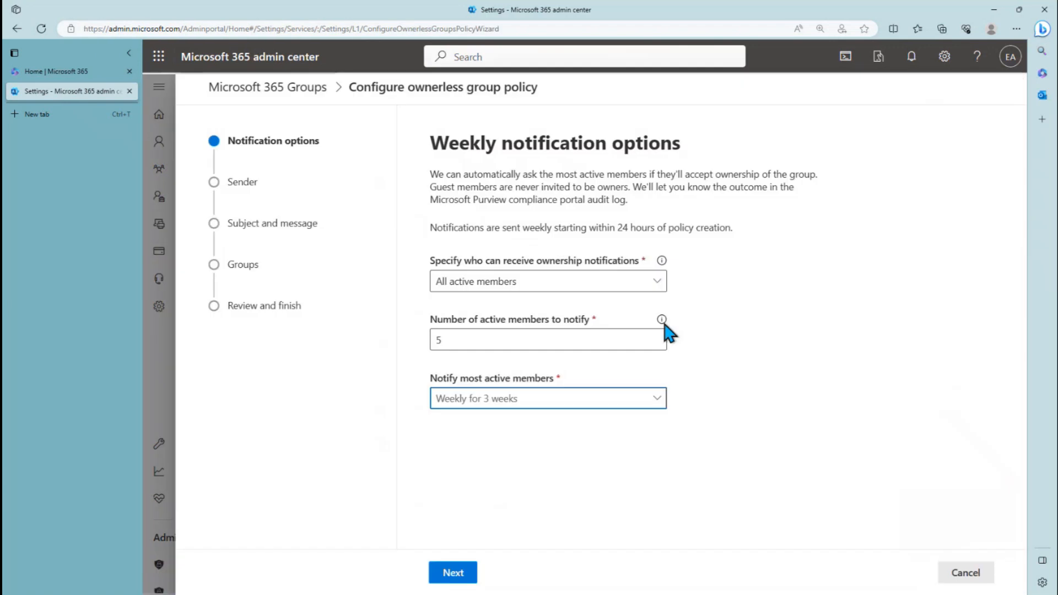
drag(543, 333, 428, 352)
text(3)
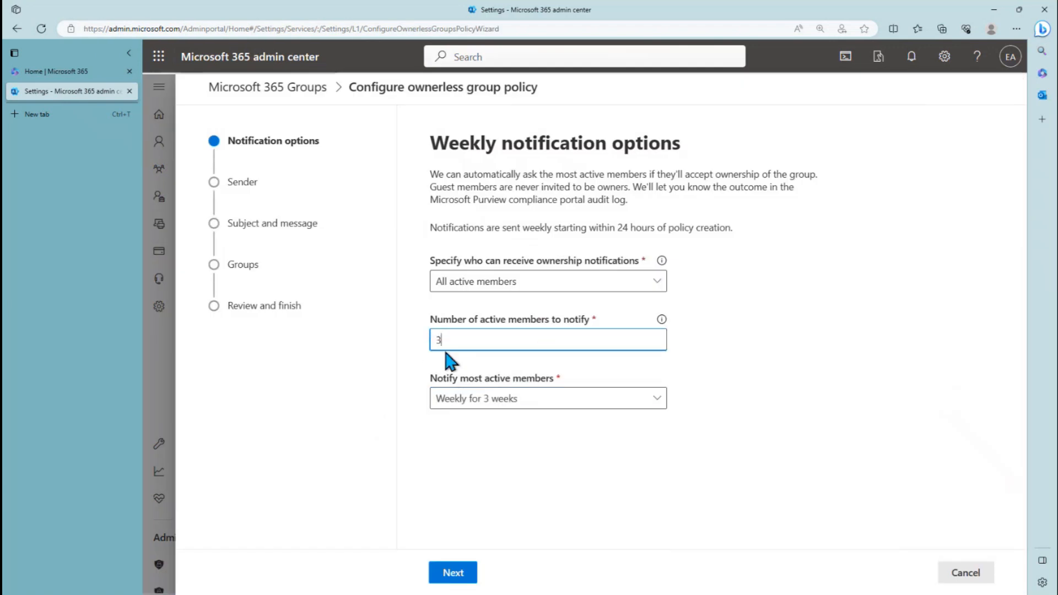
click(526, 398)
click(511, 498)
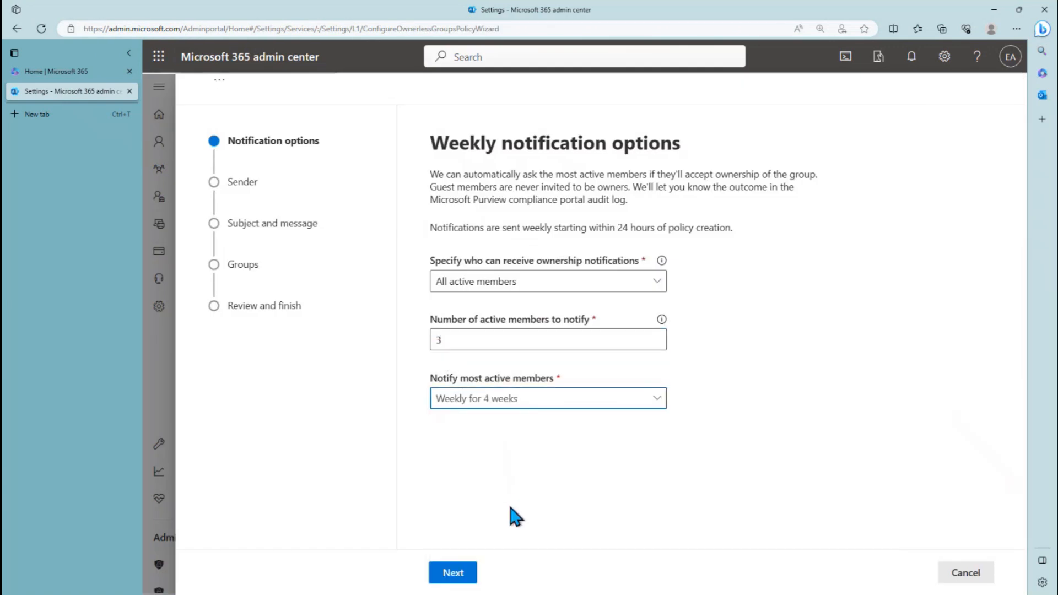
Submit the edited notification options through the policy review and check the saved configuration settings for ownerless groups.
click(460, 572)
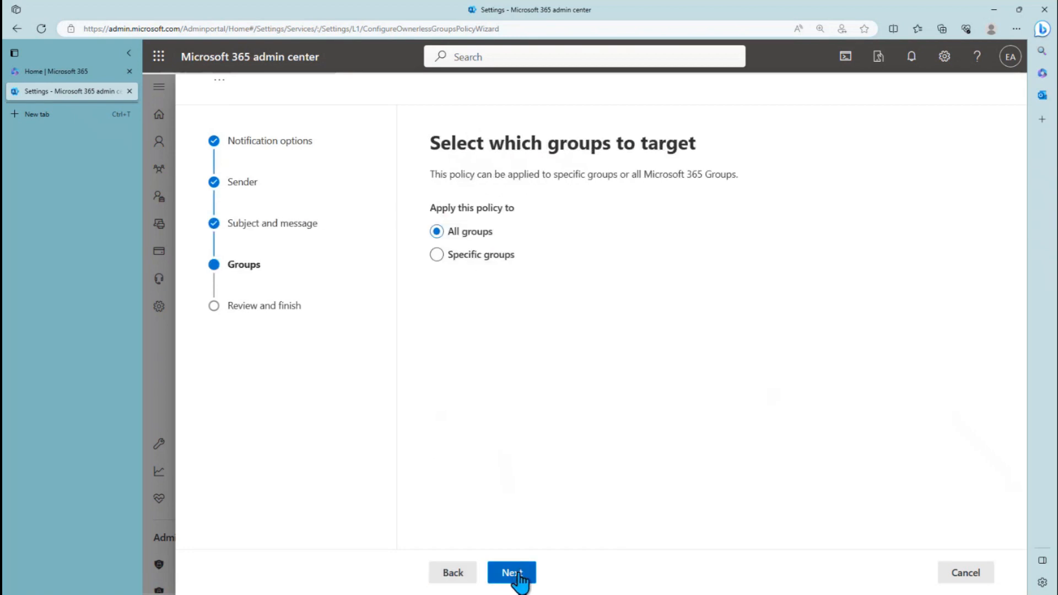
click(518, 579)
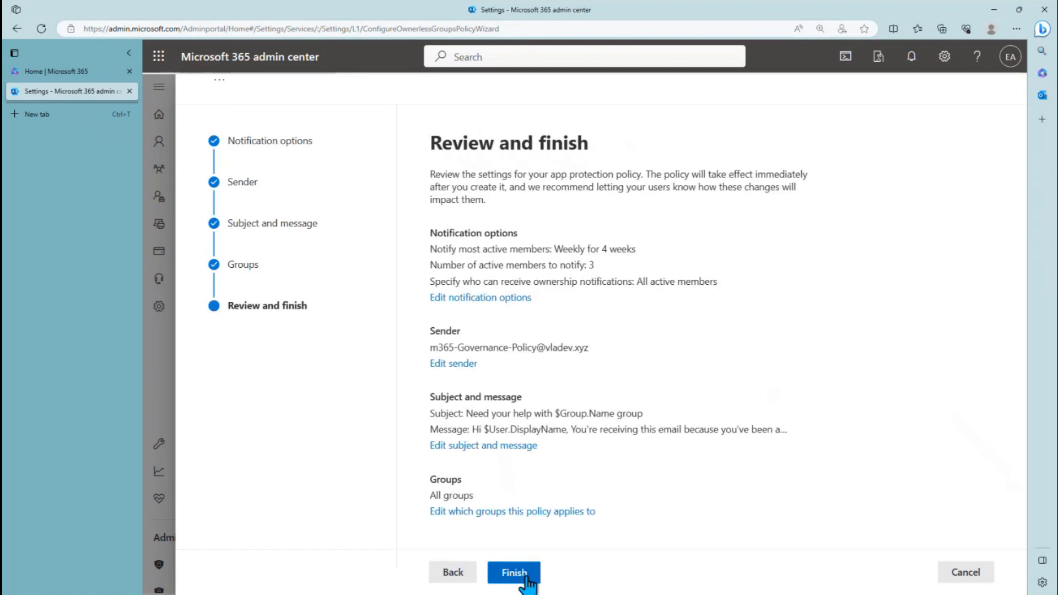
click(518, 573)
click(452, 572)
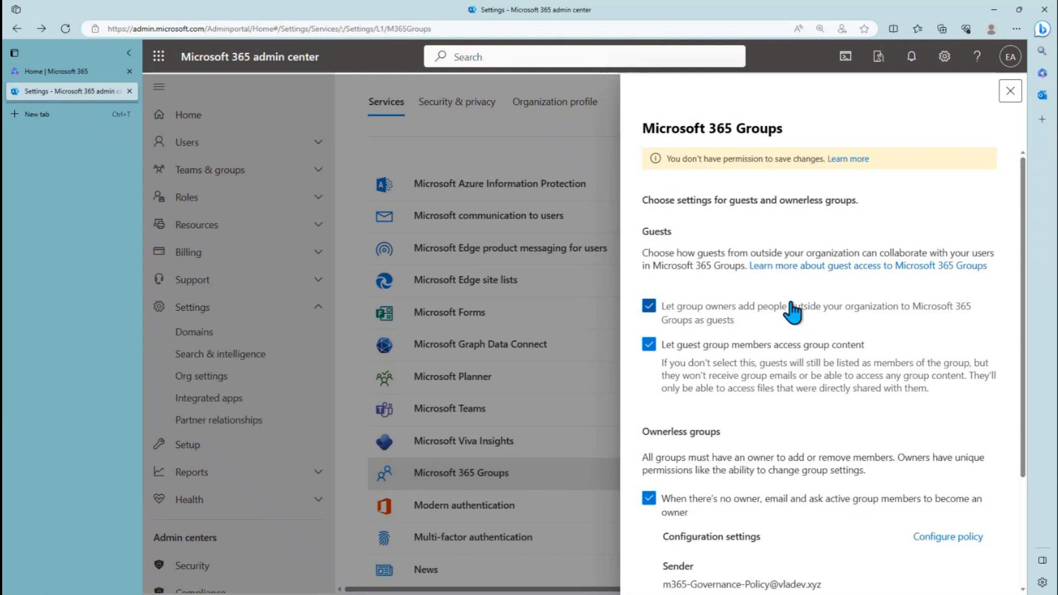
scroll(793, 312, down, 3)
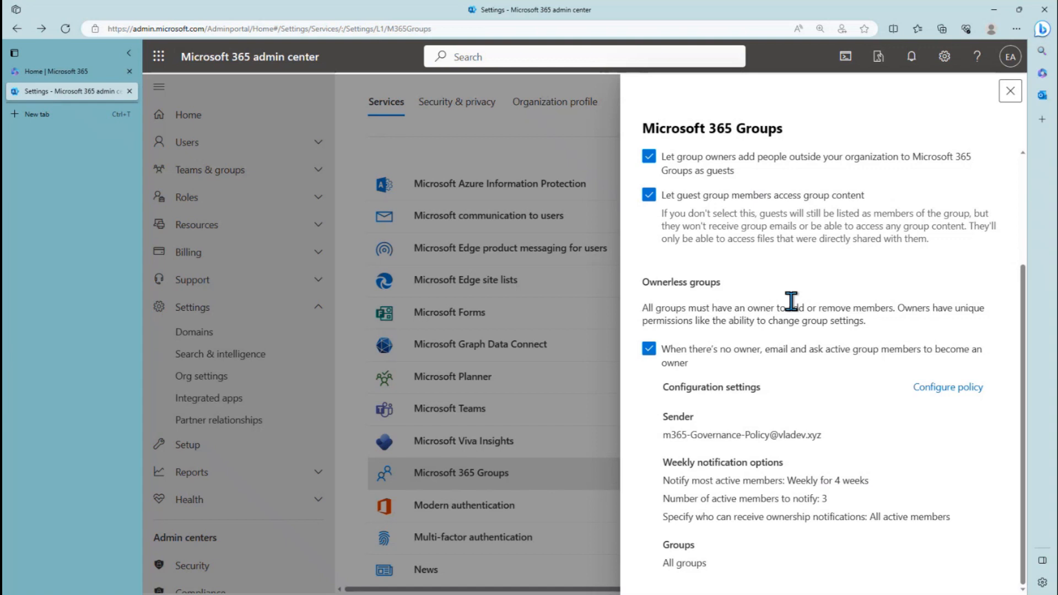
scroll(792, 301, up, 3)
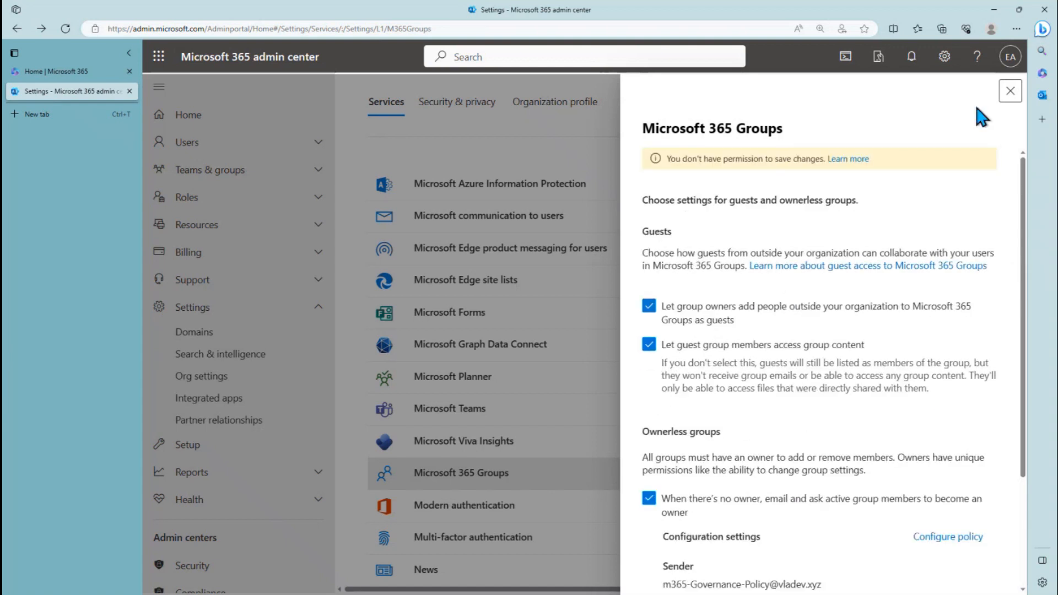